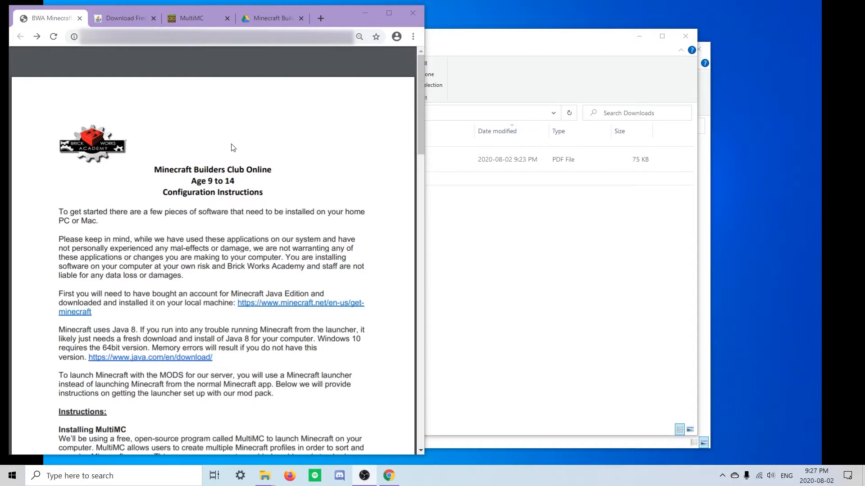
Download the recommended Java Version 8 Update 261 installer for Windows from java.com, accepting the license terms
{"action": "left_click", "coordinate": [129, 17]}
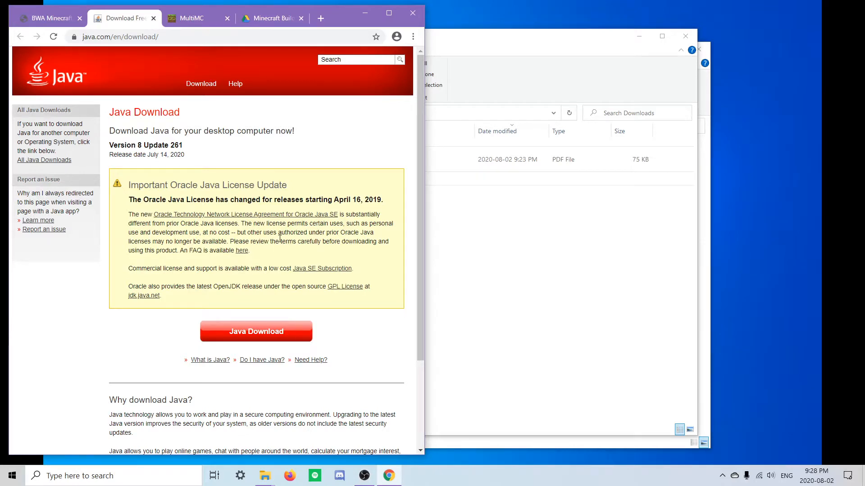
{"action": "left_click", "coordinate": [261, 332]}
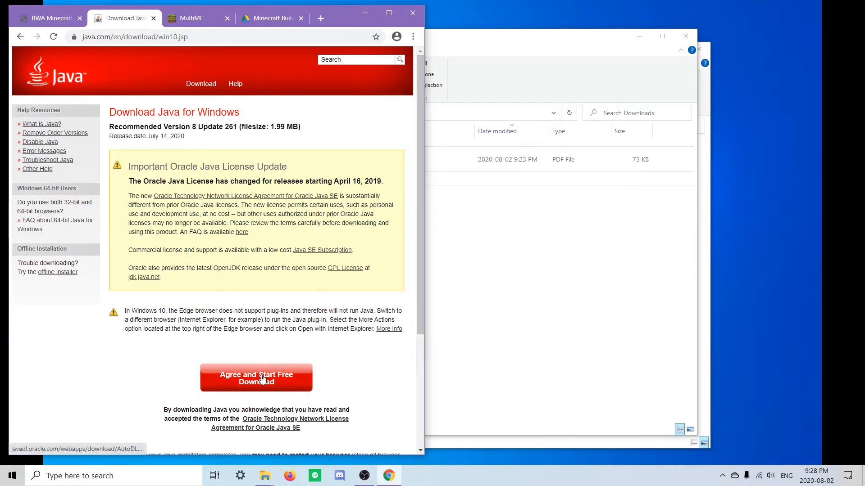
{"action": "left_click", "coordinate": [262, 379]}
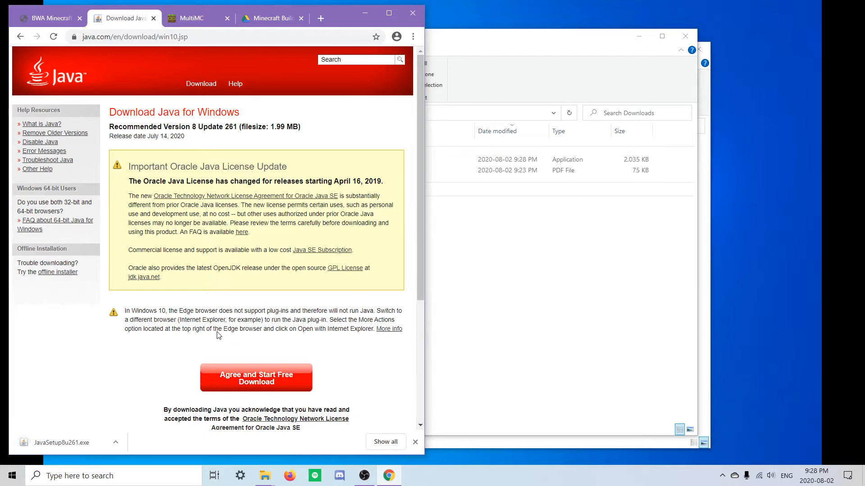
Go to the Java downloads for all operating systems and download the Windows Offline (64-bit) installer
{"action": "left_click", "coordinate": [202, 86]}
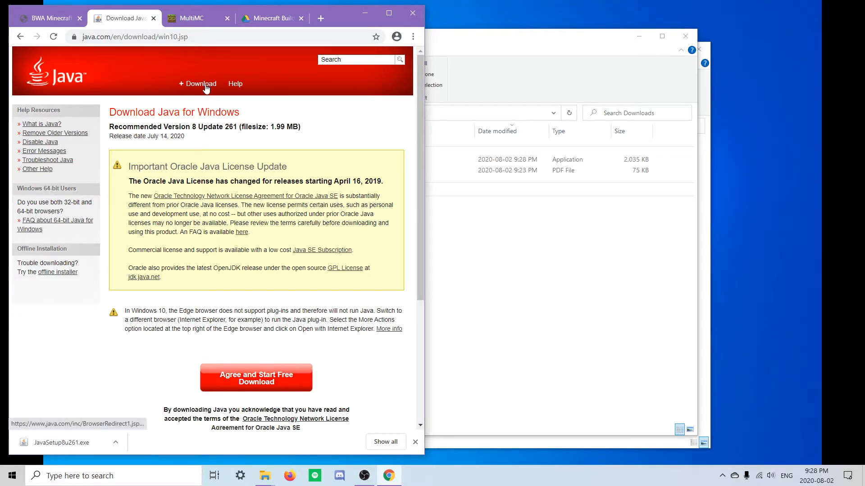
{"action": "left_click", "coordinate": [46, 79]}
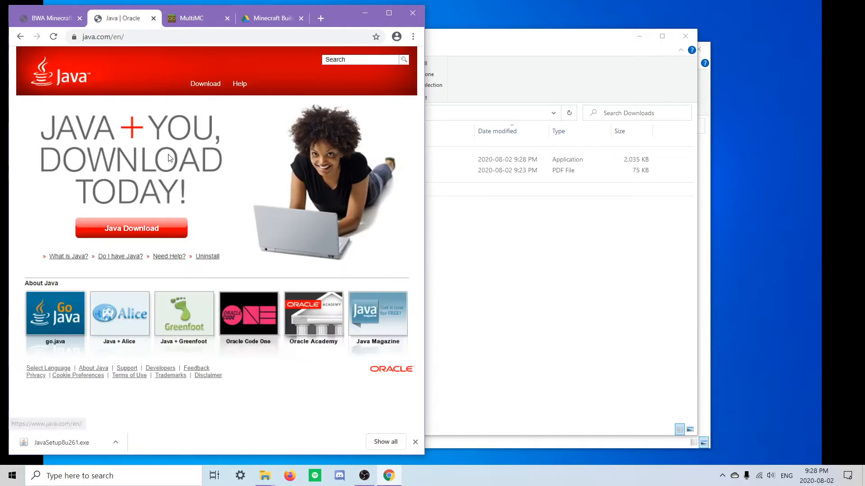
{"action": "left_click", "coordinate": [140, 234]}
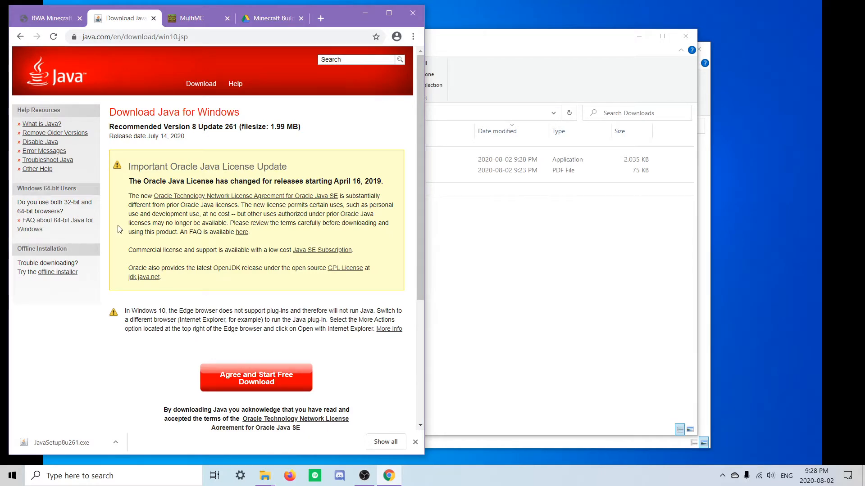
{"action": "scroll", "coordinate": [111, 230], "scroll_direction": "down", "scroll_amount": 4}
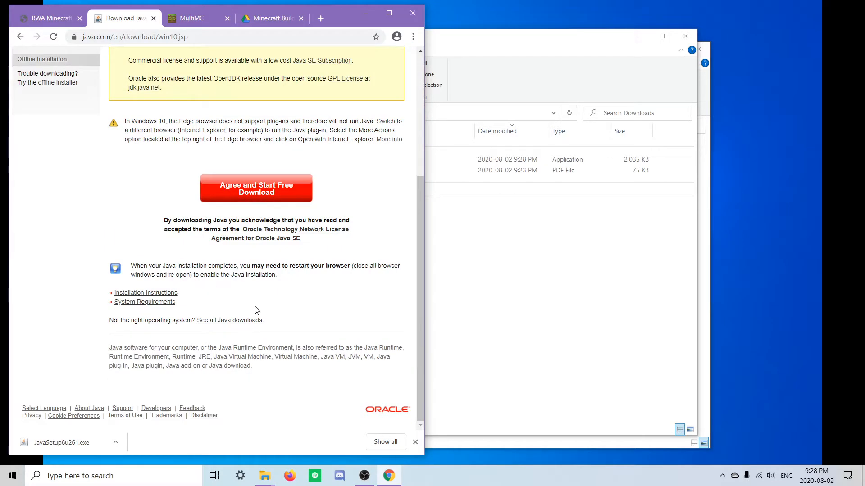
{"action": "left_click", "coordinate": [234, 323]}
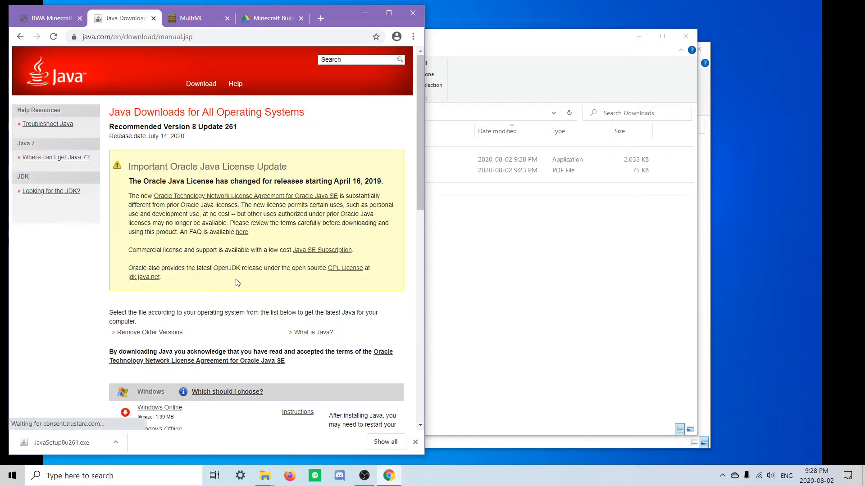
{"action": "scroll", "coordinate": [237, 283], "scroll_direction": "down", "scroll_amount": 5}
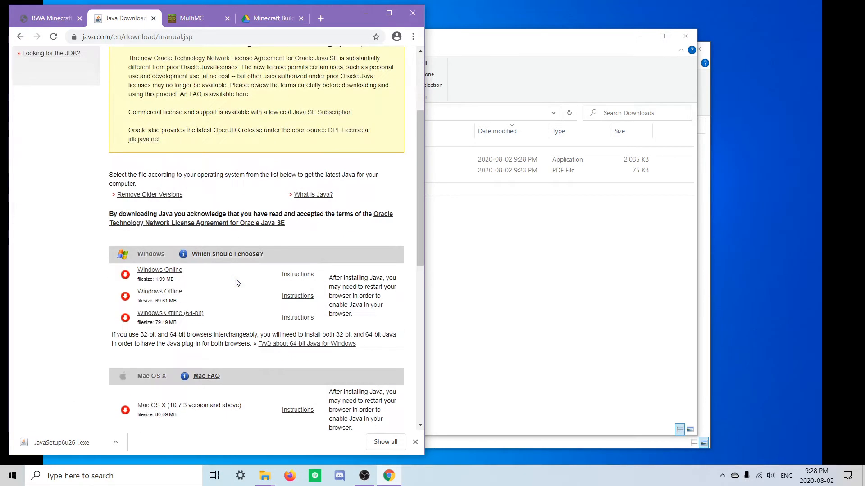
{"action": "left_click", "coordinate": [171, 315]}
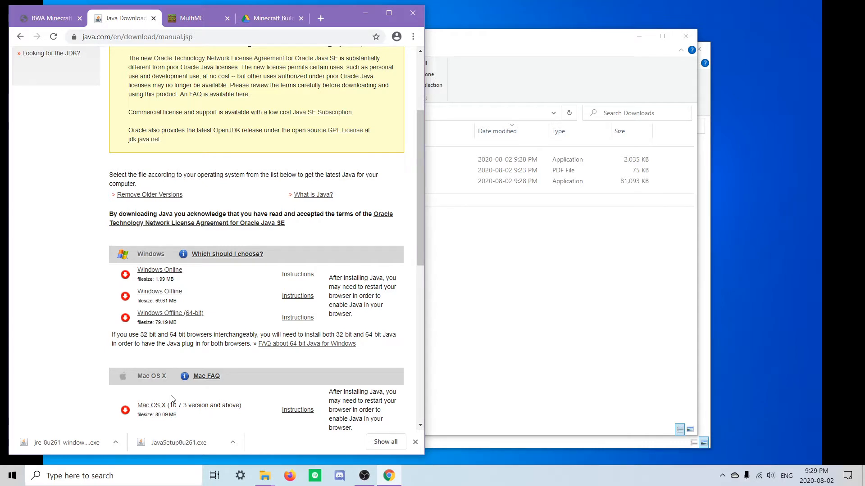
Read the Installing MultiMC section of the Minecraft Builders Club configuration instructions
{"action": "left_click", "coordinate": [63, 20]}
{"action": "left_click", "coordinate": [188, 20]}
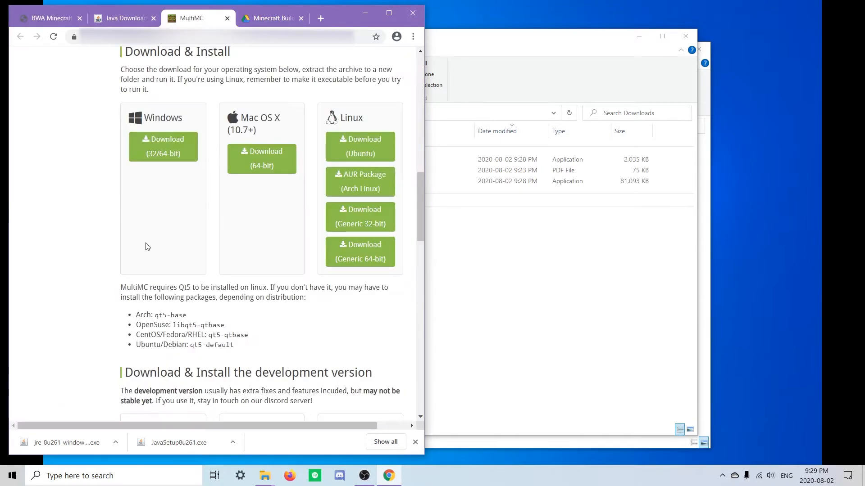
{"action": "scroll", "coordinate": [147, 245], "scroll_direction": "up", "scroll_amount": 3}
{"action": "left_click", "coordinate": [59, 19]}
{"action": "scroll", "coordinate": [174, 307], "scroll_direction": "down", "scroll_amount": 1}
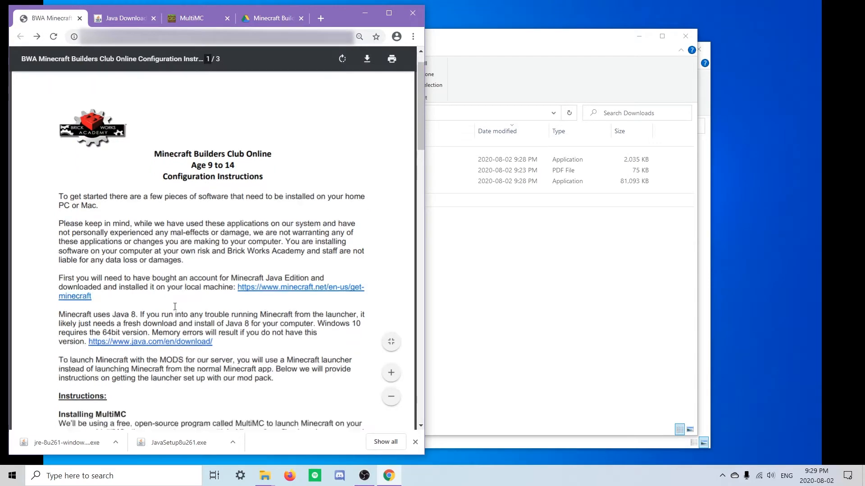
{"action": "scroll", "coordinate": [175, 307], "scroll_direction": "down", "scroll_amount": 4}
{"action": "scroll", "coordinate": [225, 231], "scroll_direction": "down", "scroll_amount": 3}
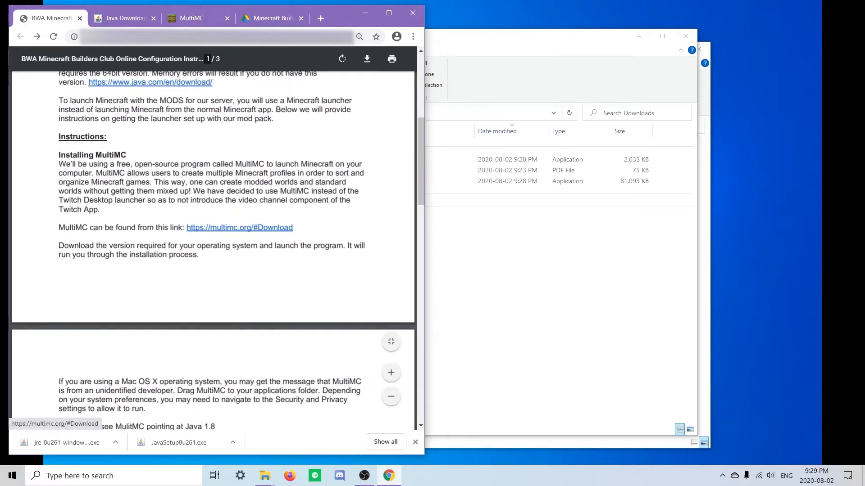
Look through the MultiMC site and download the stable Windows (32/64-bit) version
{"action": "left_click", "coordinate": [193, 16]}
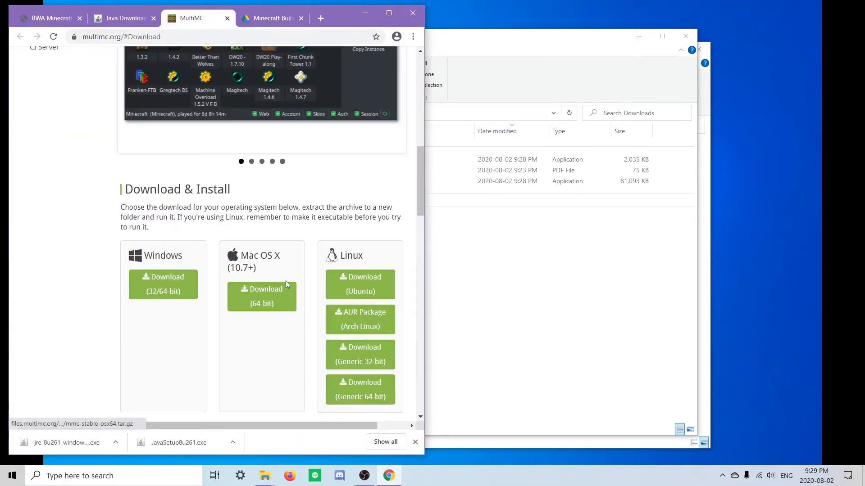
{"action": "scroll", "coordinate": [285, 280], "scroll_direction": "up", "scroll_amount": 8}
{"action": "scroll", "coordinate": [285, 280], "scroll_direction": "down", "scroll_amount": 5}
{"action": "scroll", "coordinate": [285, 280], "scroll_direction": "up", "scroll_amount": 7}
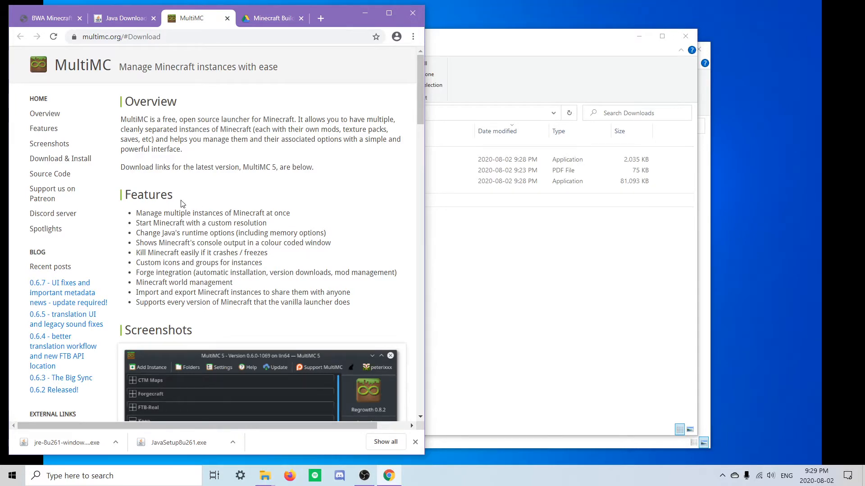
{"action": "scroll", "coordinate": [181, 203], "scroll_direction": "down", "scroll_amount": 6}
{"action": "scroll", "coordinate": [180, 200], "scroll_direction": "down", "scroll_amount": 5}
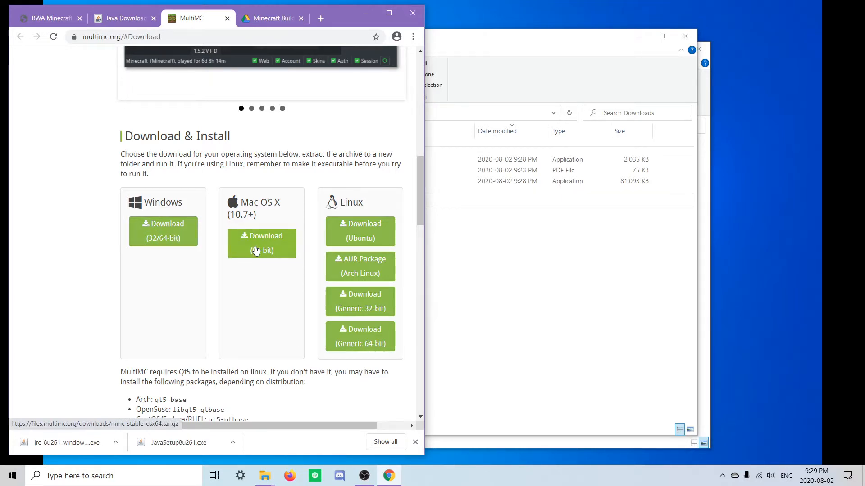
{"action": "scroll", "coordinate": [255, 250], "scroll_direction": "down", "scroll_amount": 6}
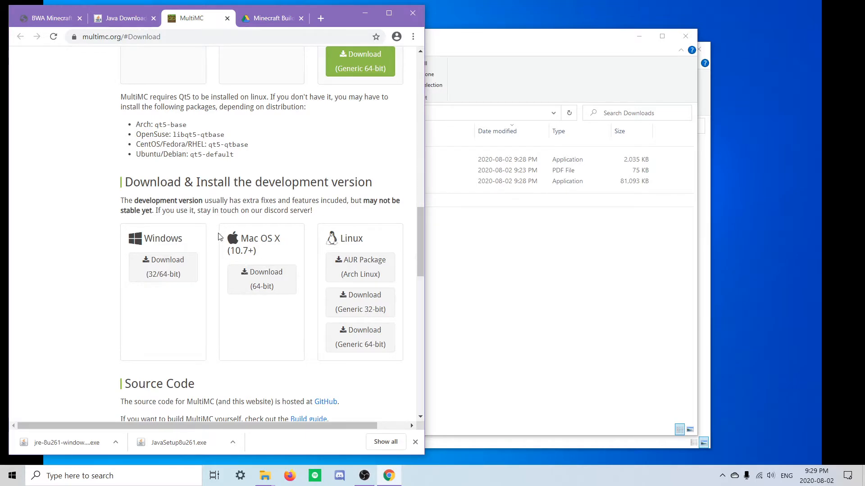
{"action": "scroll", "coordinate": [212, 243], "scroll_direction": "up", "scroll_amount": 6}
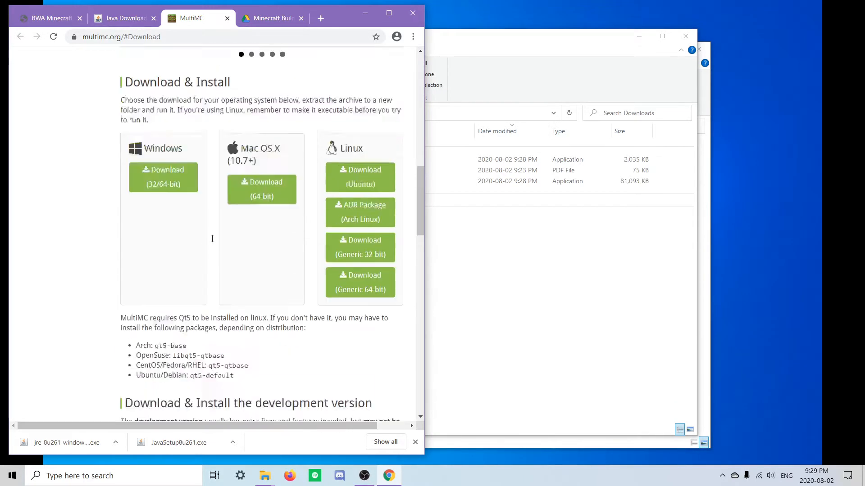
{"action": "left_click", "coordinate": [155, 235]}
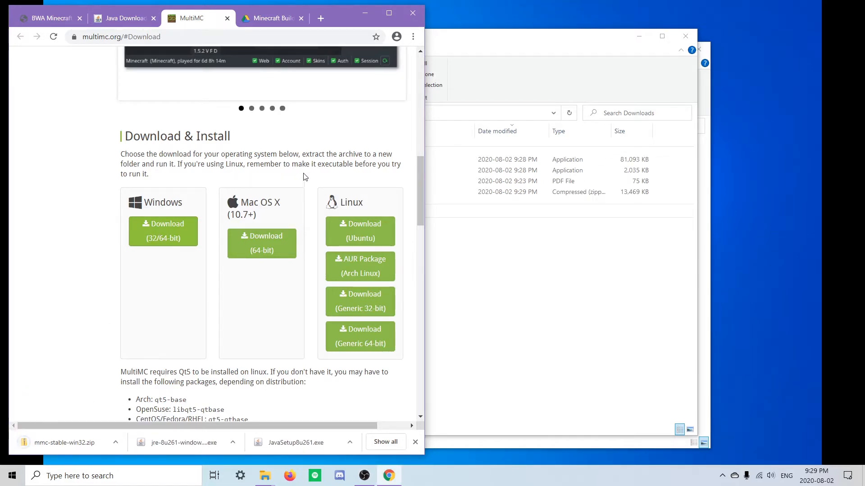
Check the modpack instructions, download Brick Works Academy June Instance.zip from the shared Drive folder without a virus scan, and close the browser
{"action": "left_click", "coordinate": [268, 19]}
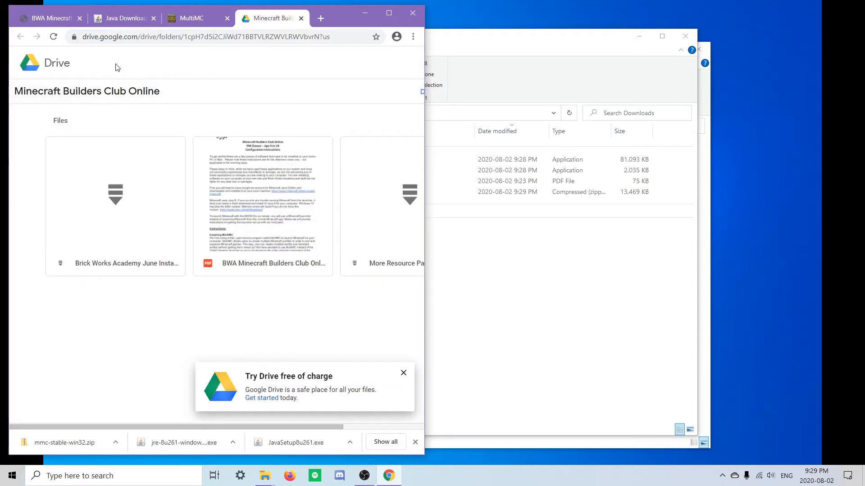
{"action": "left_click", "coordinate": [60, 18]}
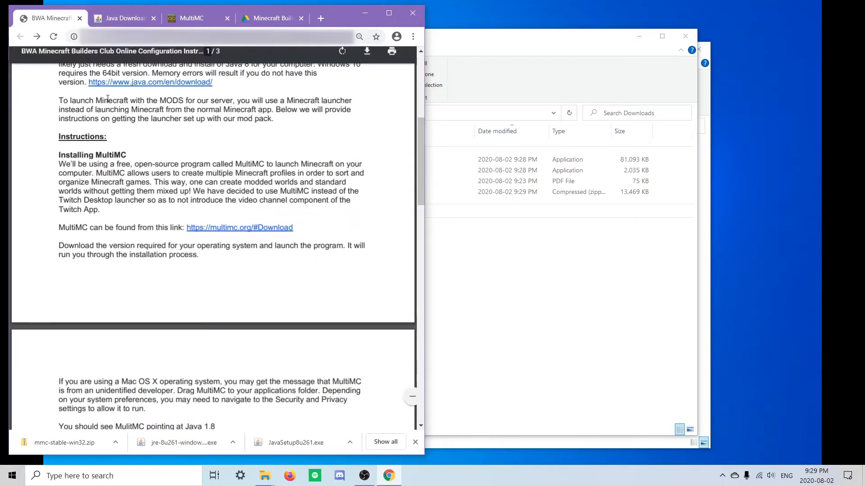
{"action": "scroll", "coordinate": [212, 236], "scroll_direction": "down", "scroll_amount": 3}
{"action": "scroll", "coordinate": [212, 235], "scroll_direction": "down", "scroll_amount": 6}
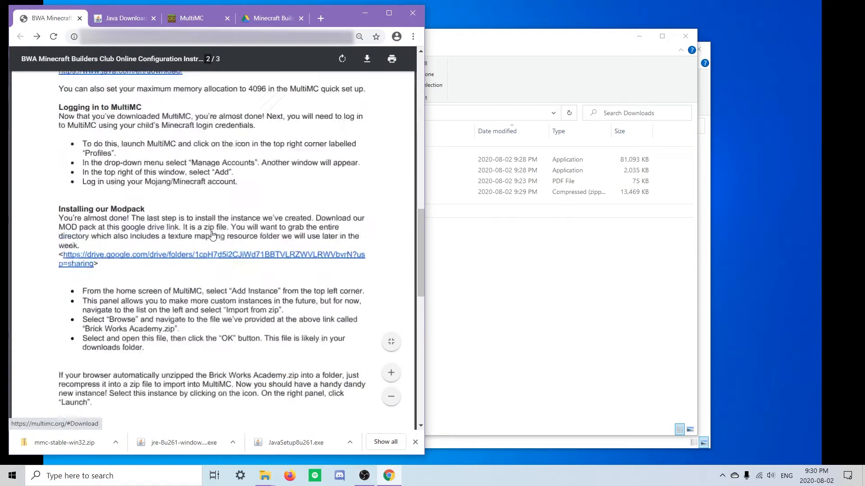
{"action": "left_click", "coordinate": [270, 17]}
{"action": "left_click_drag", "start_coordinate": [427, 306], "coordinate": [559, 306]}
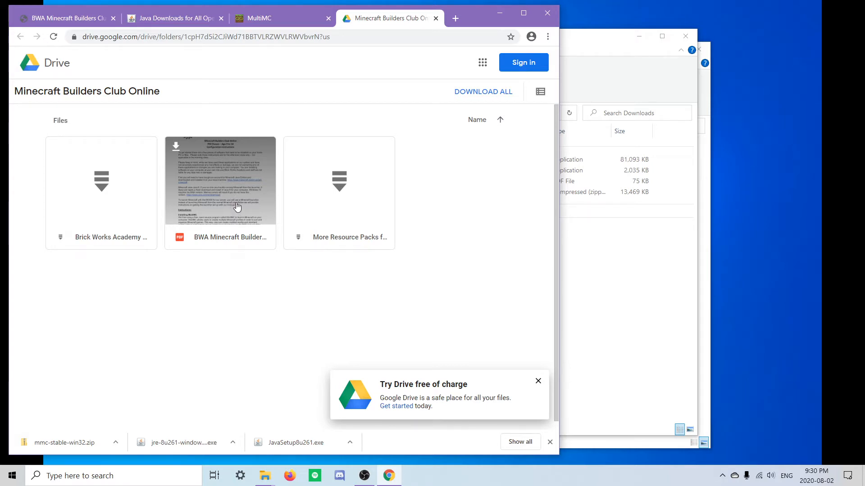
{"action": "double_click", "coordinate": [119, 214]}
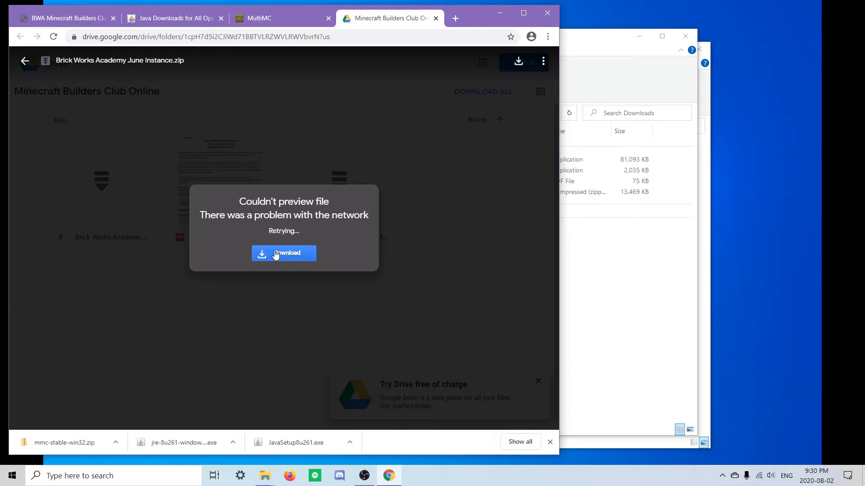
{"action": "left_click", "coordinate": [289, 255]}
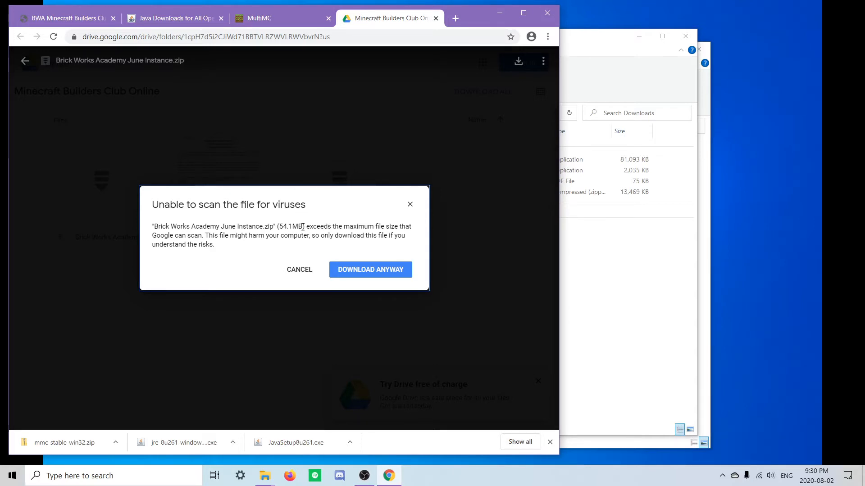
{"action": "left_click", "coordinate": [372, 270]}
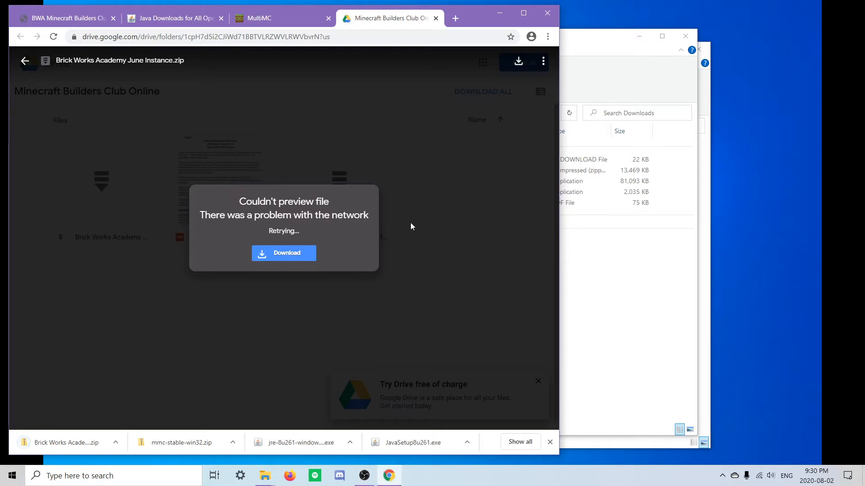
{"action": "left_click", "coordinate": [545, 14]}
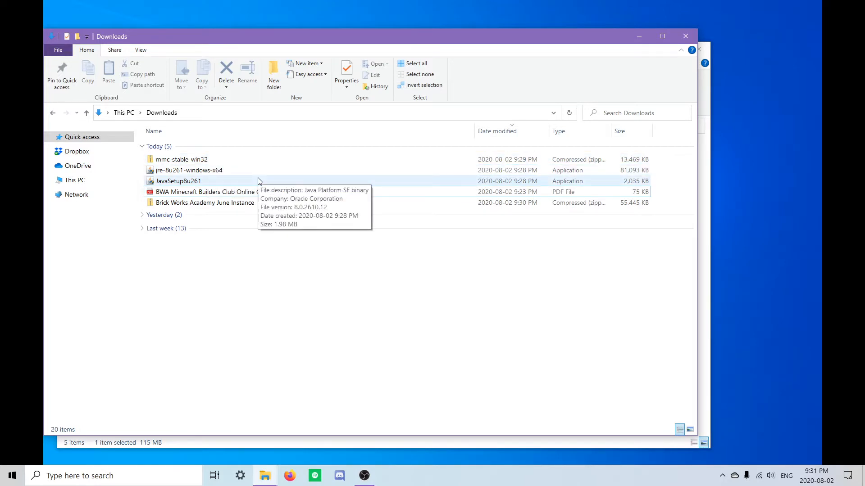
Install Java with JavaSetup8u261 from Downloads, dismiss the attempted 64-bit installer launch, and close the completed setup
{"action": "double_click", "coordinate": [259, 181]}
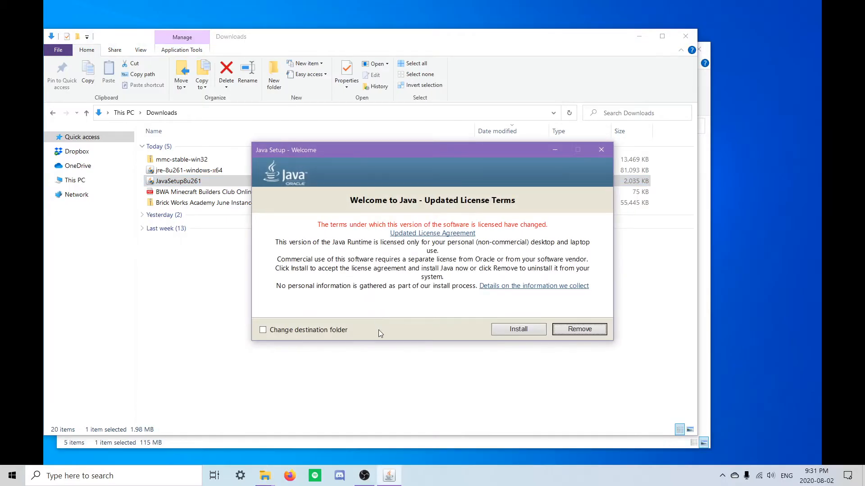
{"action": "left_click", "coordinate": [525, 329]}
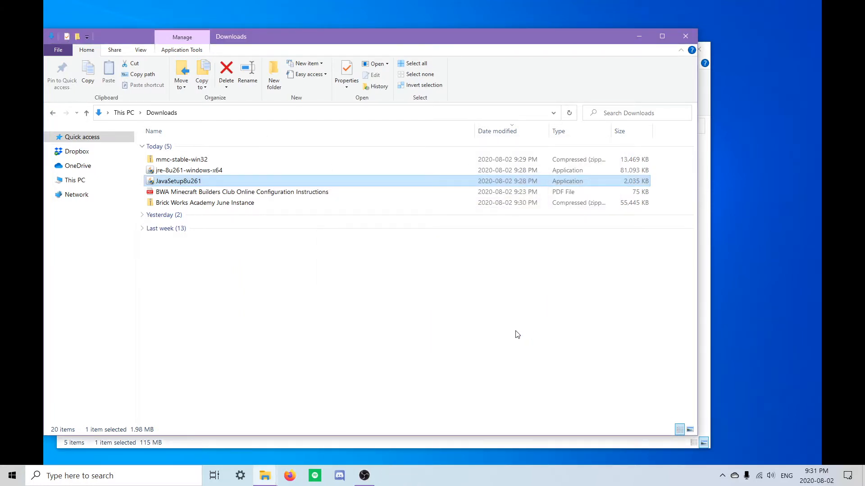
{"action": "double_click", "coordinate": [365, 170]}
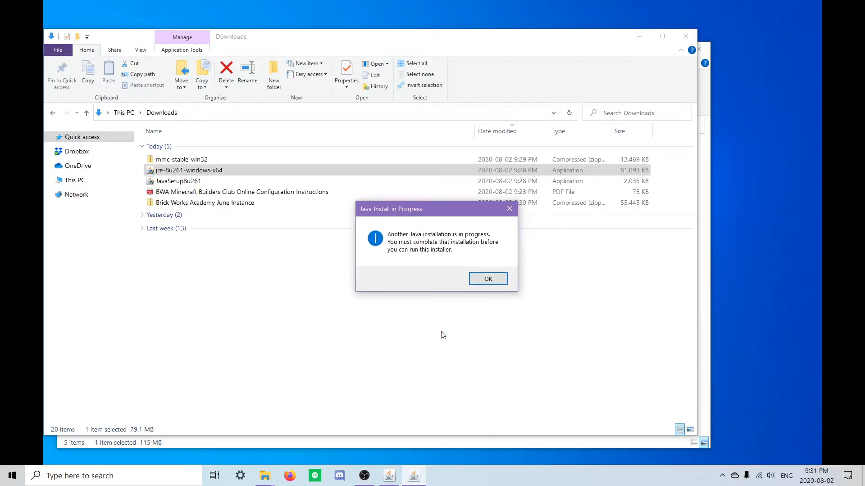
{"action": "left_click", "coordinate": [488, 279]}
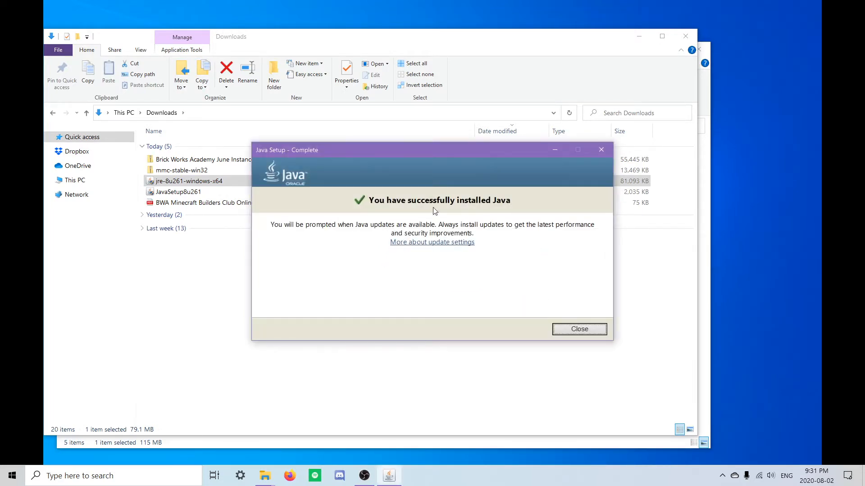
{"action": "left_click", "coordinate": [586, 332]}
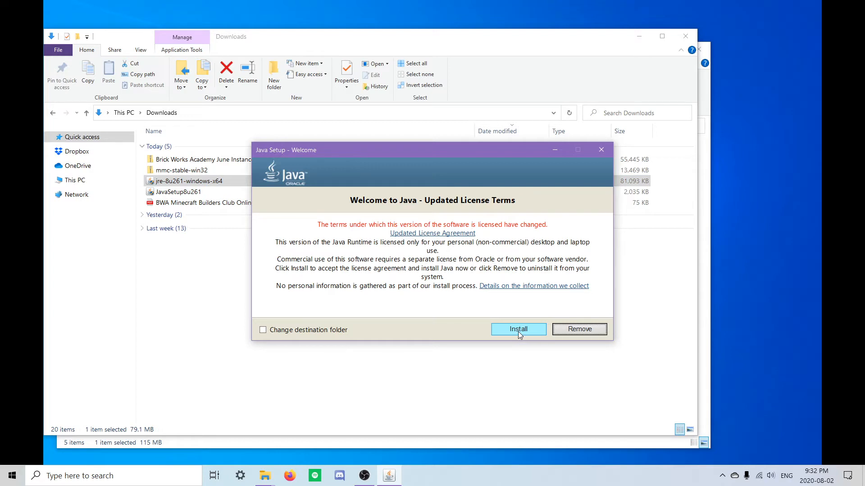
Install 64-bit Java with the jre-8u261-windows-x64 installer and close the completed setup
{"action": "left_click", "coordinate": [518, 330]}
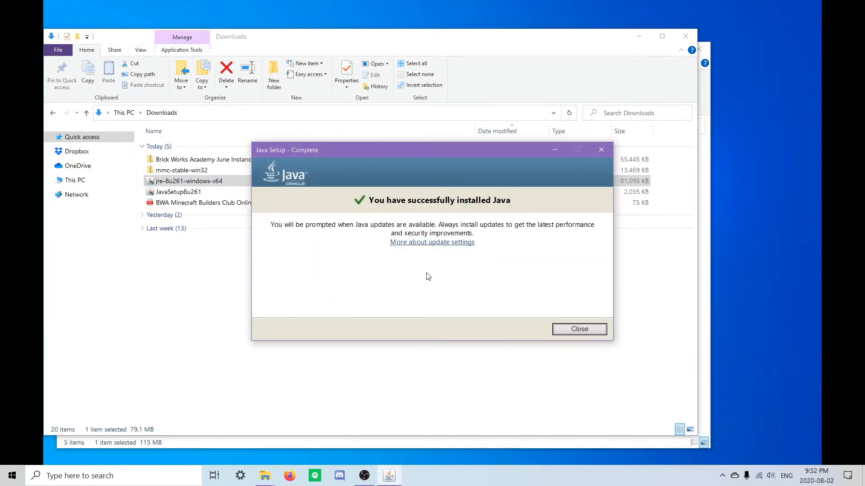
{"action": "left_click", "coordinate": [577, 332]}
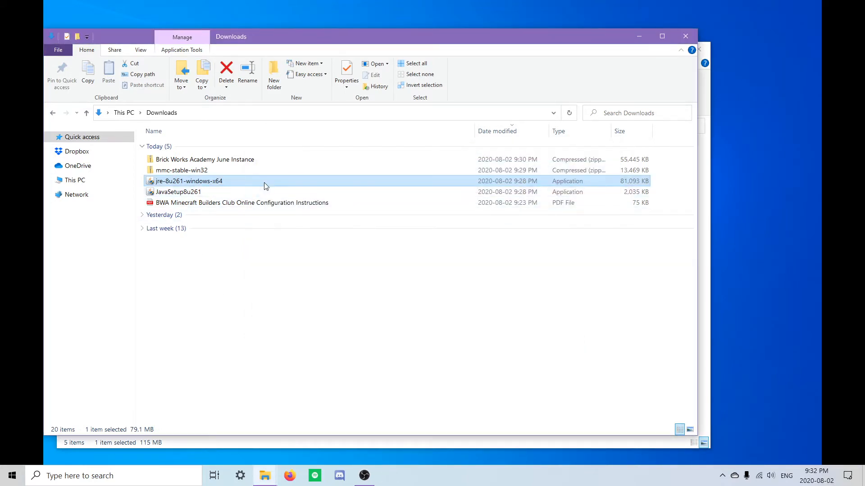
Extract all files of the mmc-stable-win32 archive in Downloads to the suggested folder, showing the extracted files when complete
{"action": "double_click", "coordinate": [167, 171]}
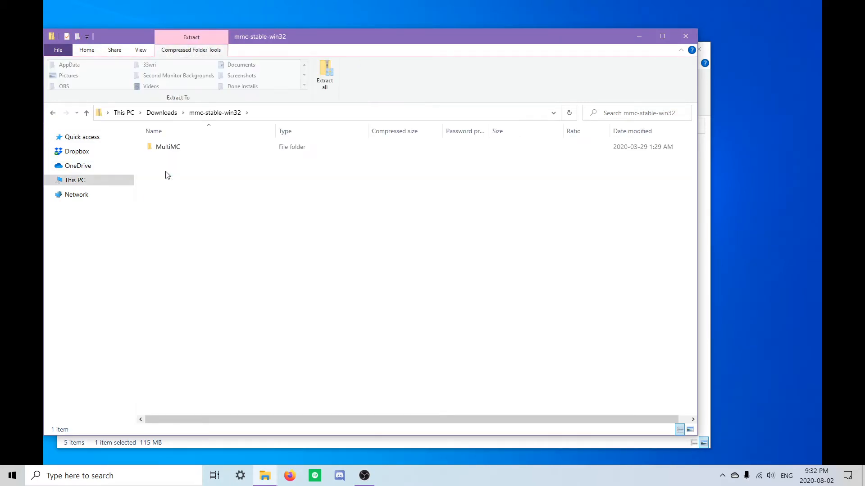
{"action": "double_click", "coordinate": [191, 150]}
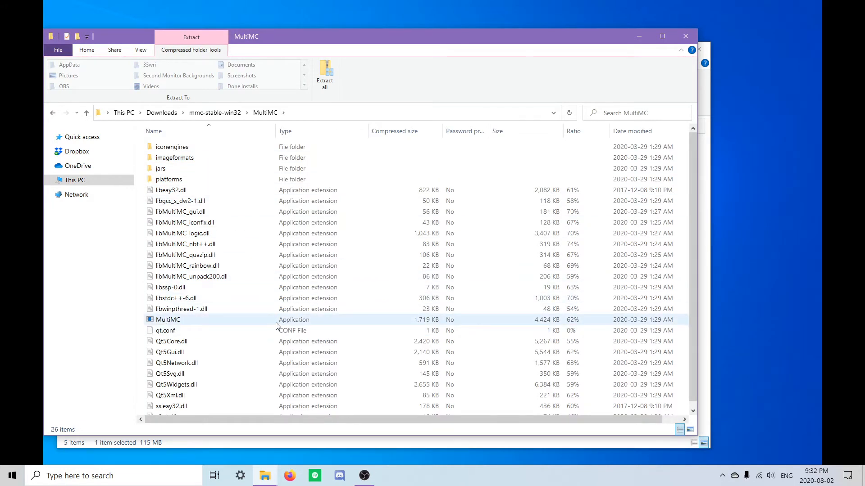
{"action": "scroll", "coordinate": [276, 323], "scroll_direction": "down", "scroll_amount": 1}
{"action": "scroll", "coordinate": [276, 322], "scroll_direction": "up", "scroll_amount": 1}
{"action": "double_click", "coordinate": [227, 324]}
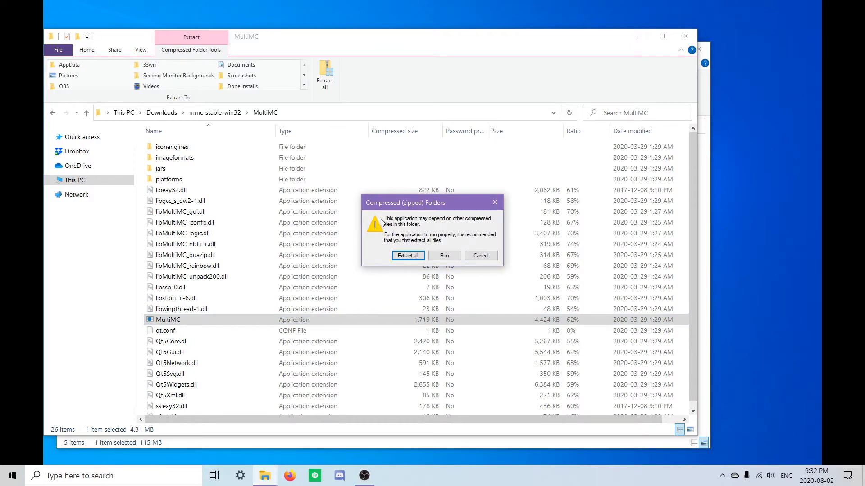
{"action": "left_click", "coordinate": [415, 258]}
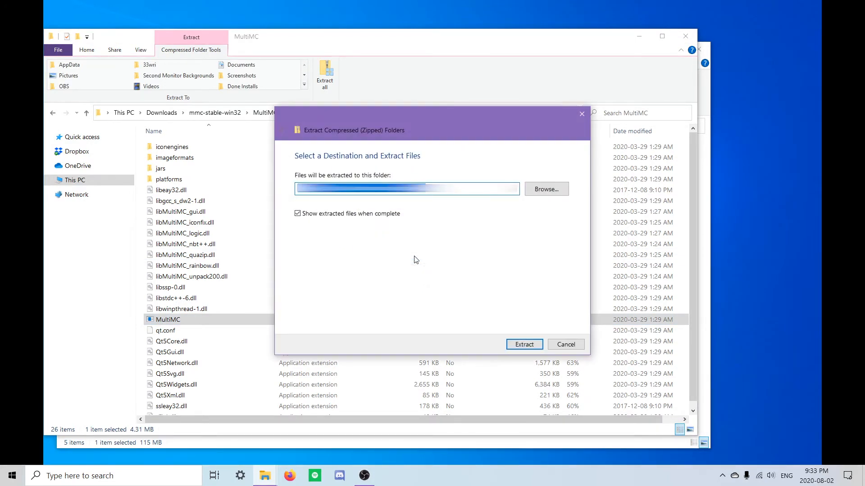
{"action": "left_click", "coordinate": [521, 344]}
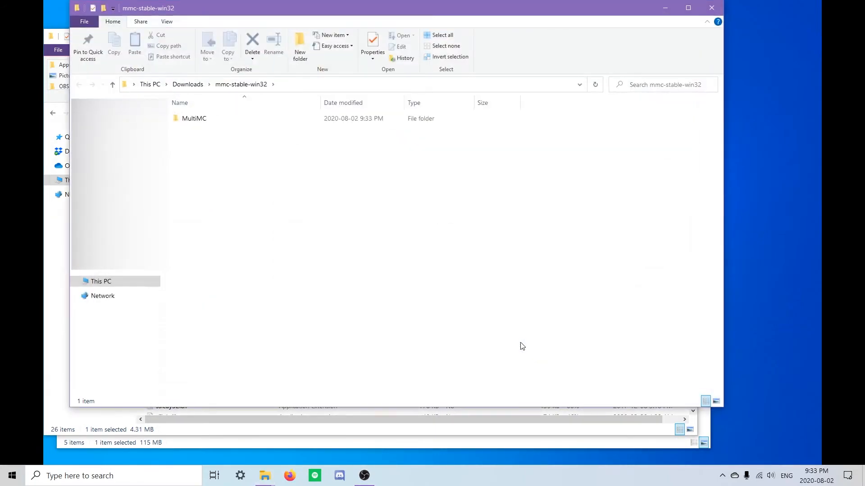
Start the MultiMC application from the extracted MultiMC folder
{"action": "left_click", "coordinate": [220, 119]}
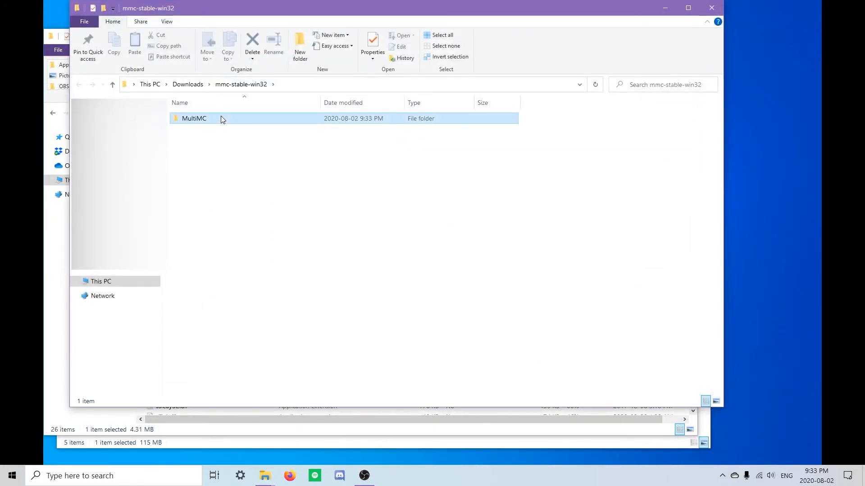
{"action": "double_click", "coordinate": [220, 118]}
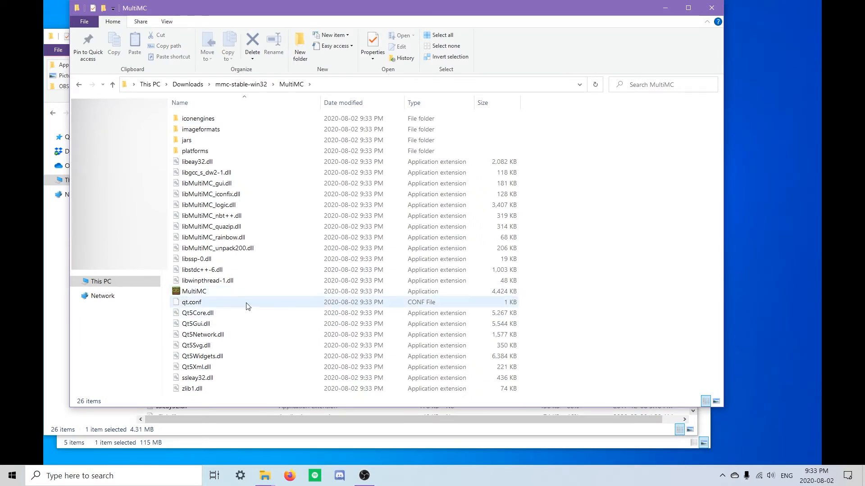
{"action": "double_click", "coordinate": [267, 293]}
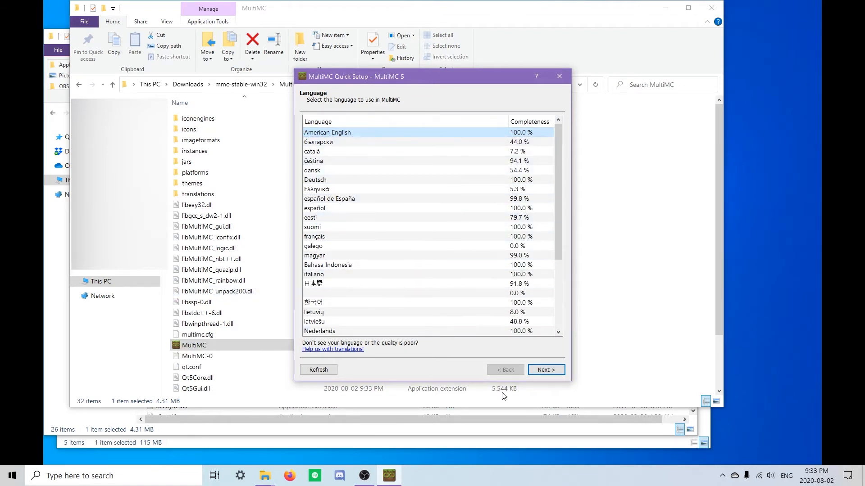
Complete the MultiMC Quick Setup with American English, the 64-bit 1.8.0_261 javaw entry, default memory allocation and analytics disabled
{"action": "left_click", "coordinate": [558, 375]}
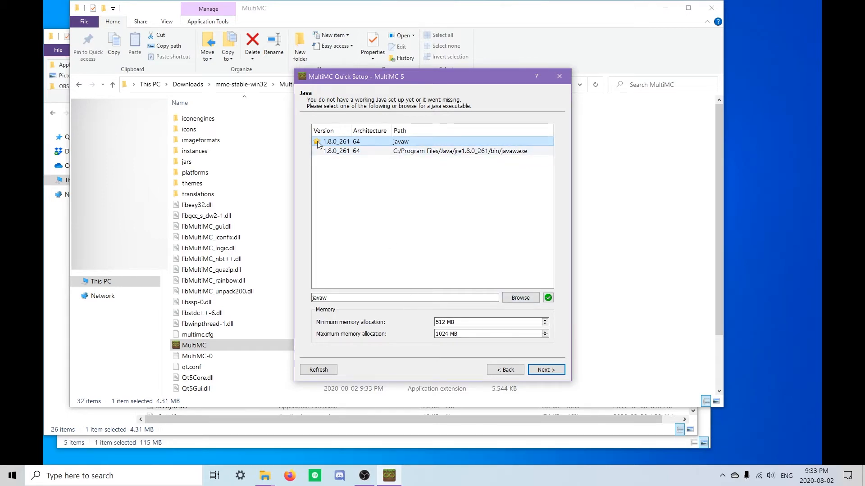
{"action": "left_click", "coordinate": [550, 370]}
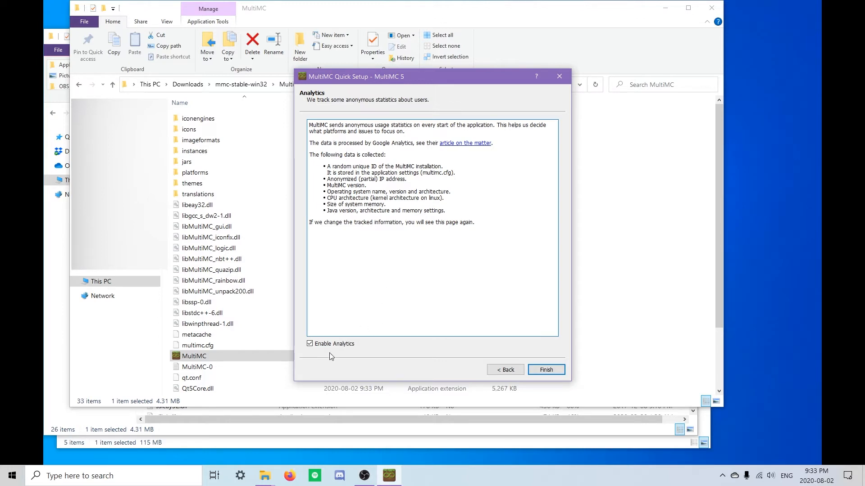
{"action": "left_click", "coordinate": [341, 346]}
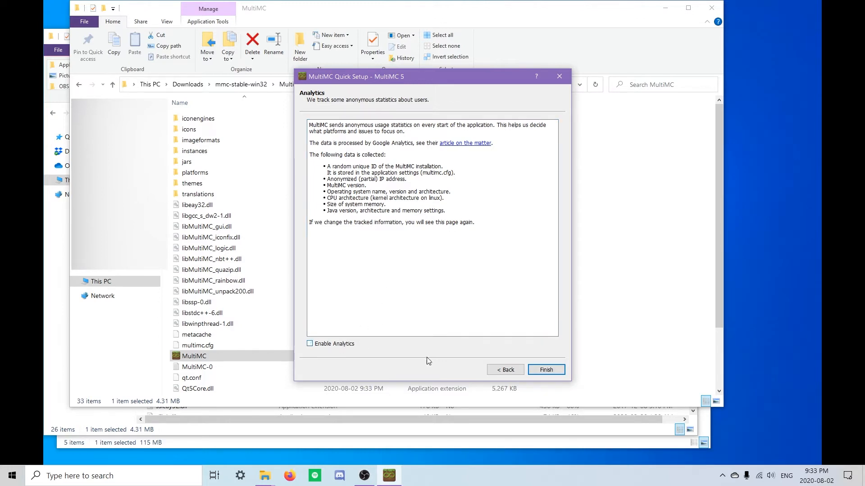
{"action": "left_click", "coordinate": [546, 370]}
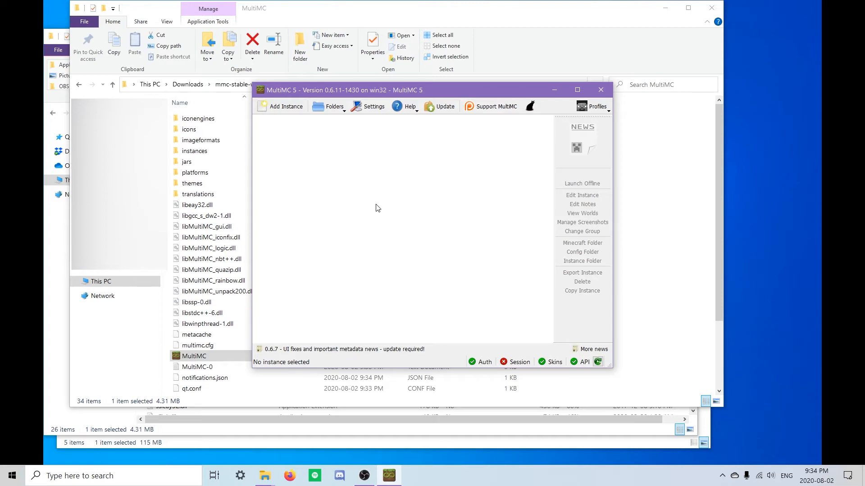
Add a new instance imported from Brick Works Academy June Instance.zip in Downloads, keeping the default icon and suggested name
{"action": "left_click", "coordinate": [277, 112]}
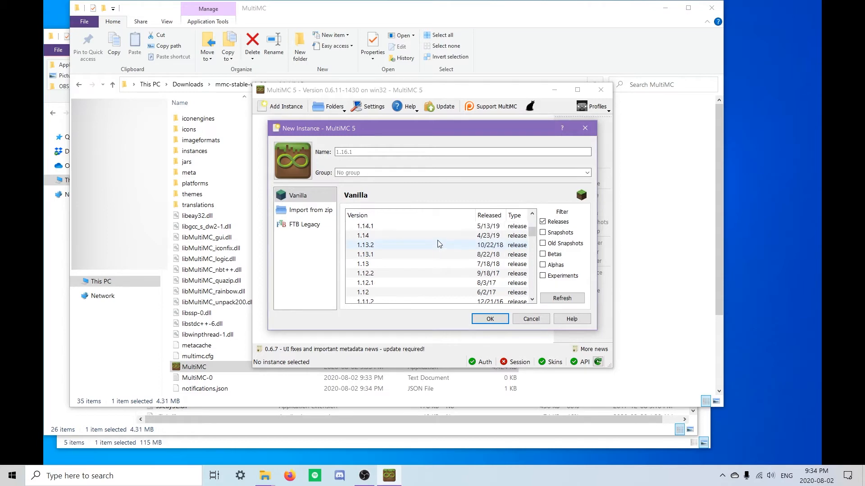
{"action": "left_click", "coordinate": [293, 161]}
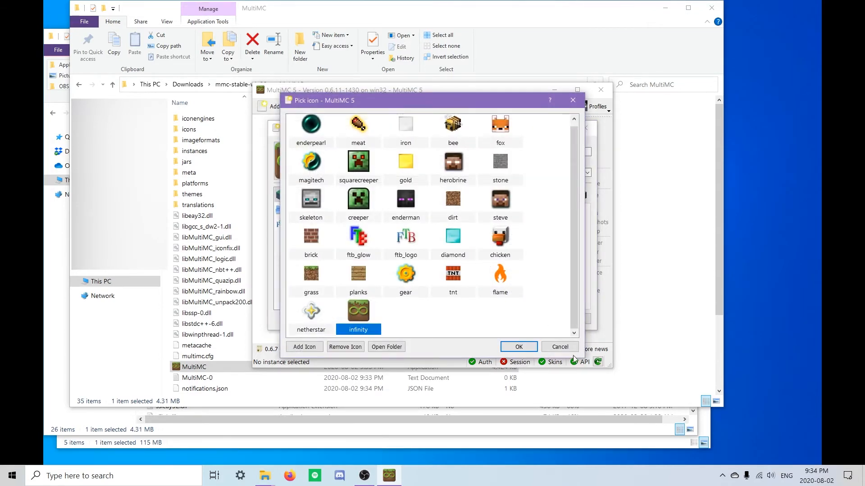
{"action": "left_click", "coordinate": [560, 347]}
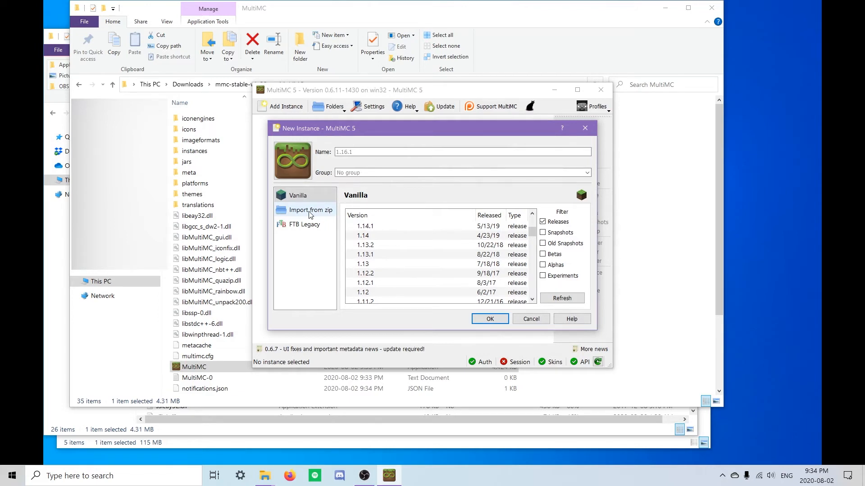
{"action": "left_click", "coordinate": [310, 212]}
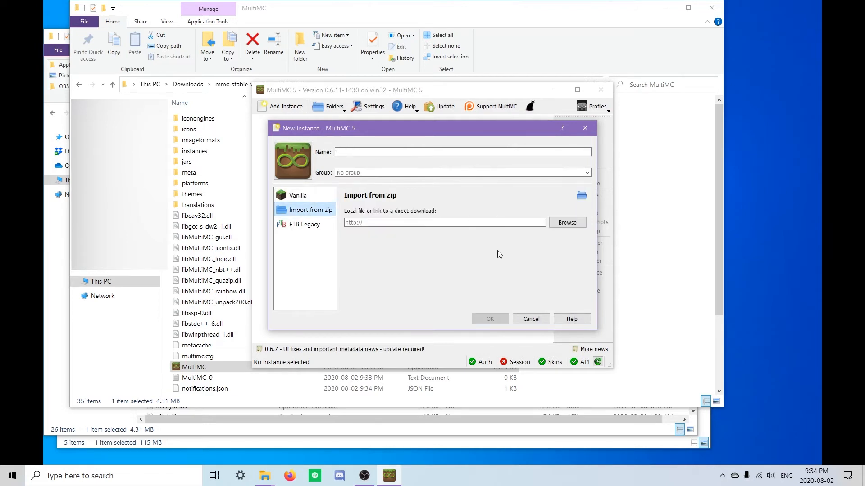
{"action": "left_click", "coordinate": [565, 223]}
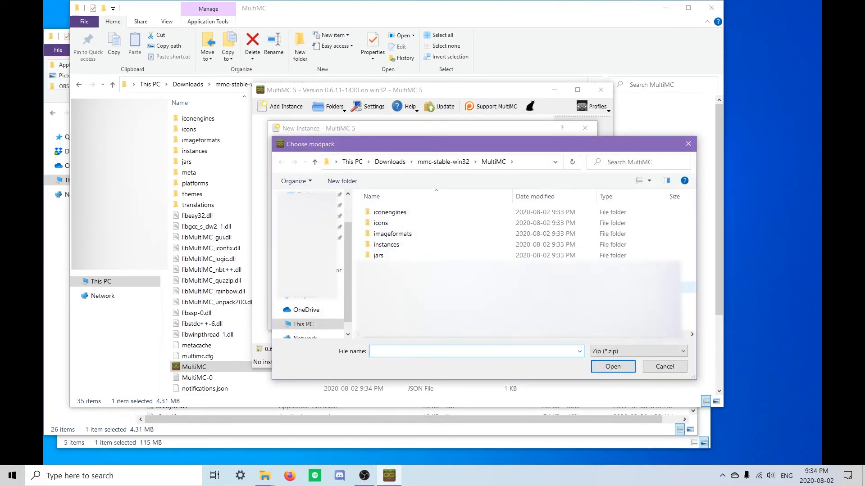
{"action": "left_click", "coordinate": [395, 161]}
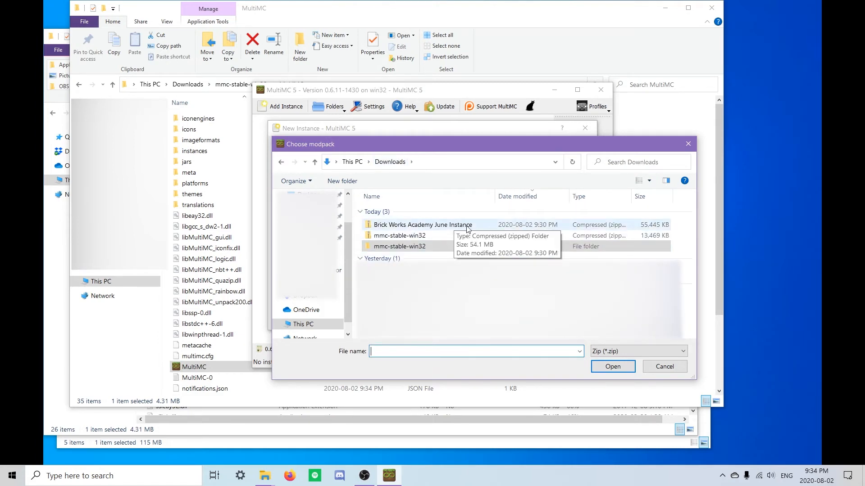
{"action": "left_click", "coordinate": [467, 227]}
{"action": "left_click", "coordinate": [611, 366]}
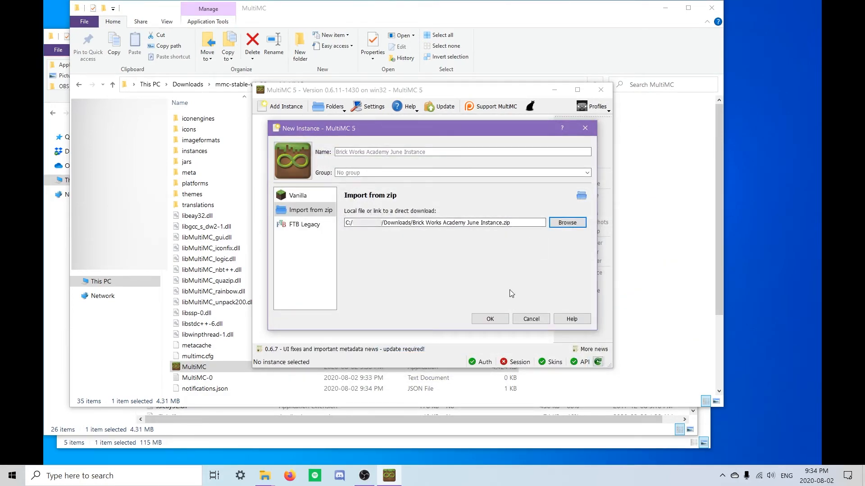
{"action": "left_click", "coordinate": [490, 319]}
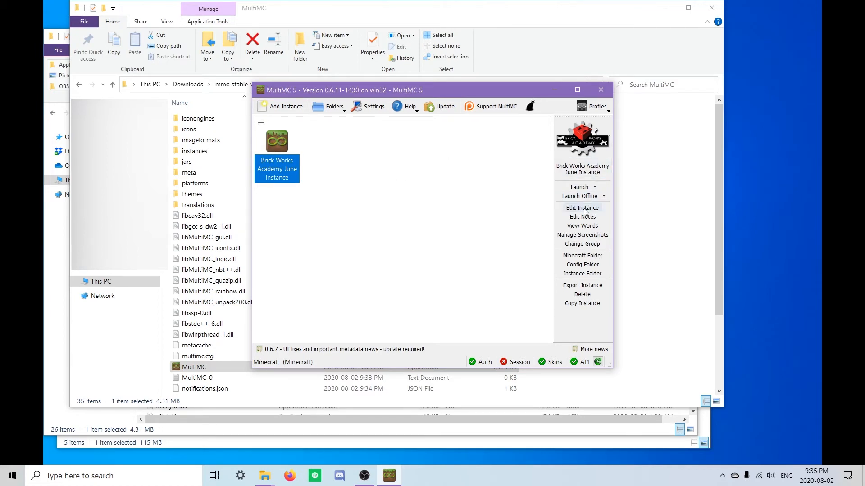
Look over the Brick Works Academy June Instance's available actions, component versions and loader mods, including the OptiFine entry
{"action": "right_click", "coordinate": [274, 144]}
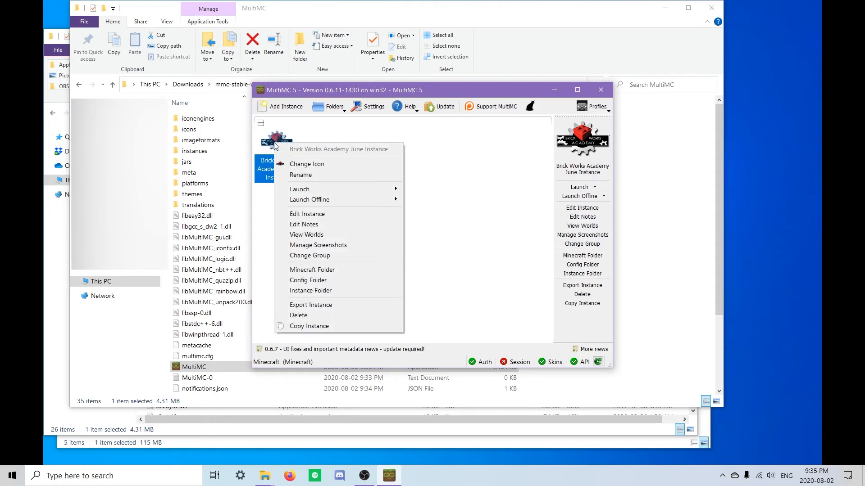
{"action": "left_click", "coordinate": [460, 182]}
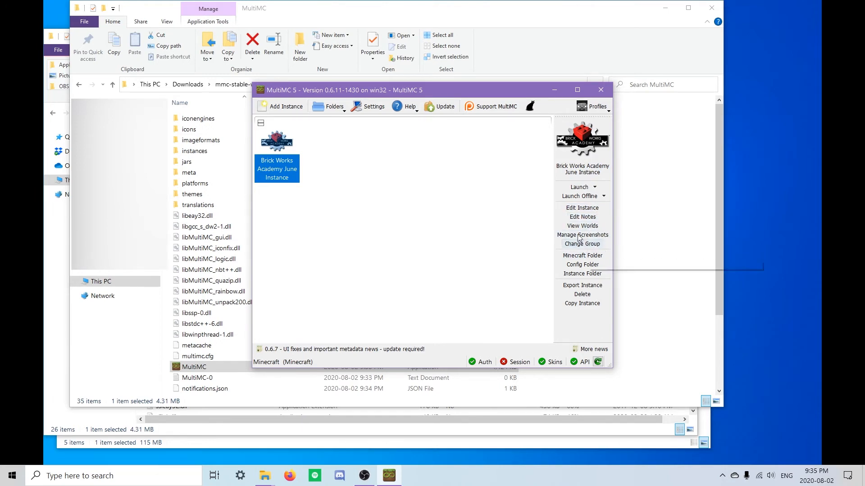
{"action": "left_click", "coordinate": [583, 210]}
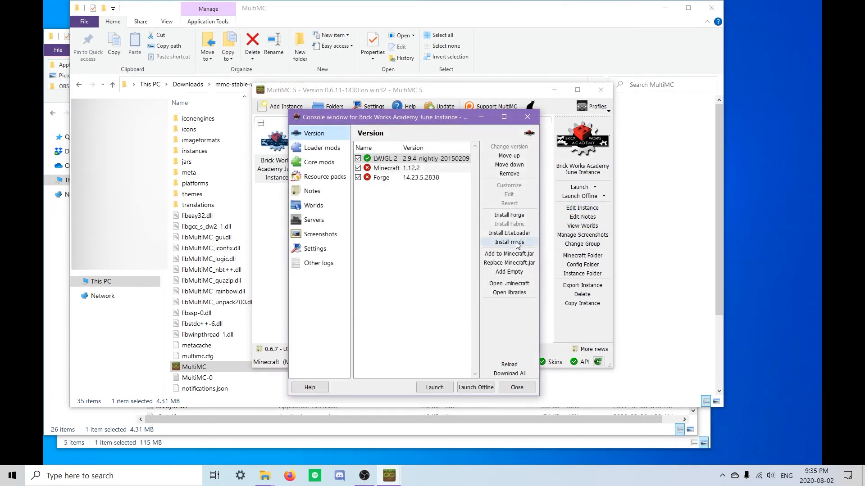
{"action": "left_click", "coordinate": [322, 148]}
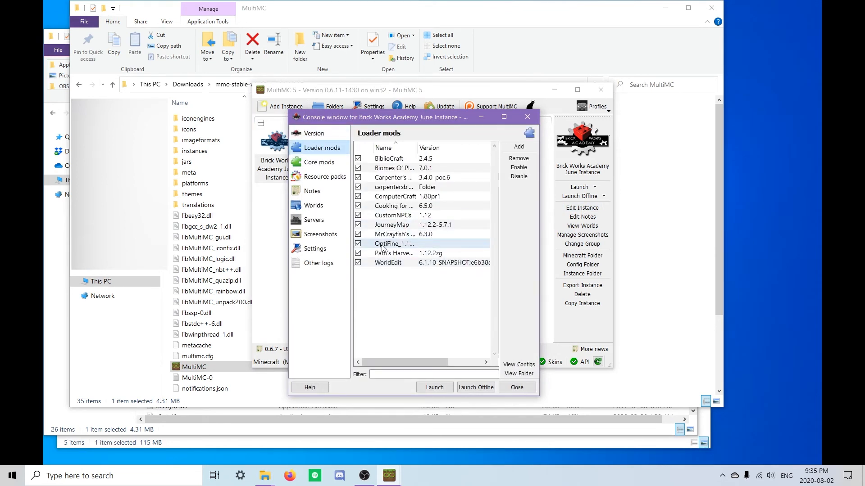
{"action": "left_click", "coordinate": [358, 245]}
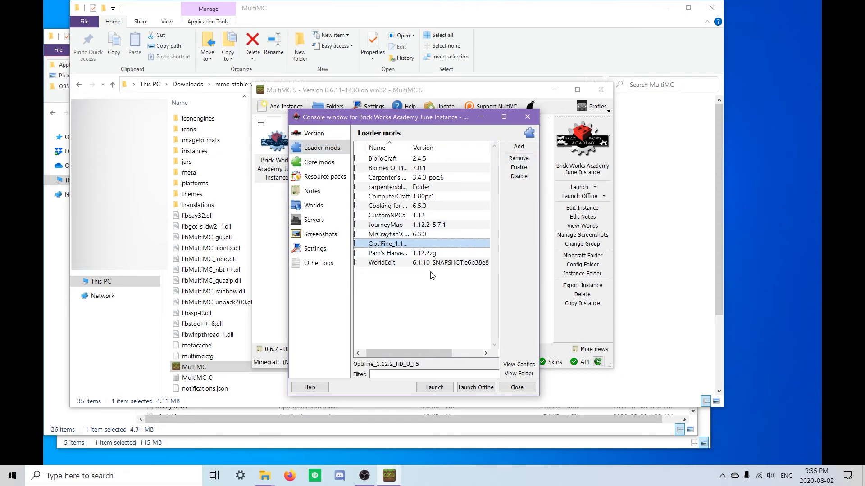
{"action": "left_click", "coordinate": [420, 287]}
{"action": "left_click_drag", "start_coordinate": [427, 353], "coordinate": [395, 342]}
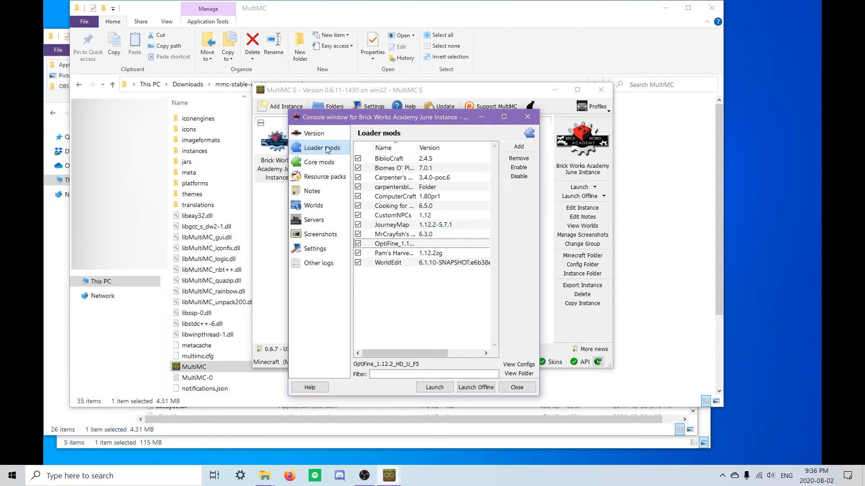
Review the instance's resource packs, worlds, screenshots and Java memory settings, and close its edit window
{"action": "left_click", "coordinate": [319, 178]}
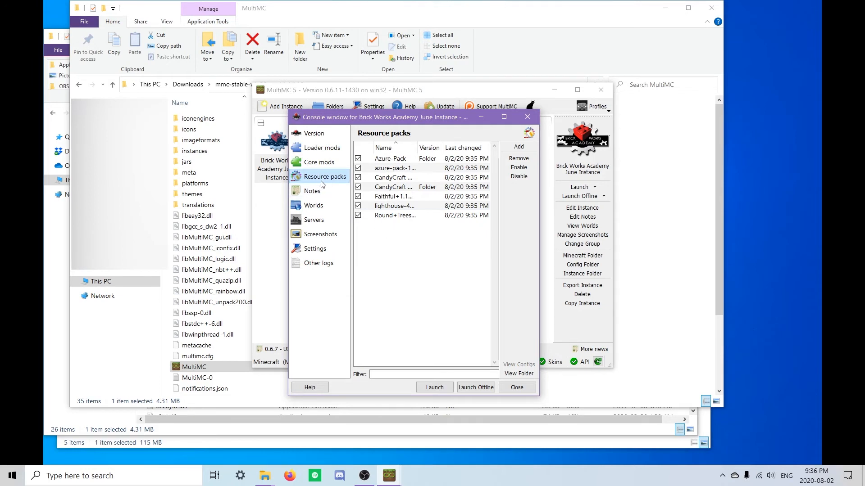
{"action": "left_click", "coordinate": [322, 206]}
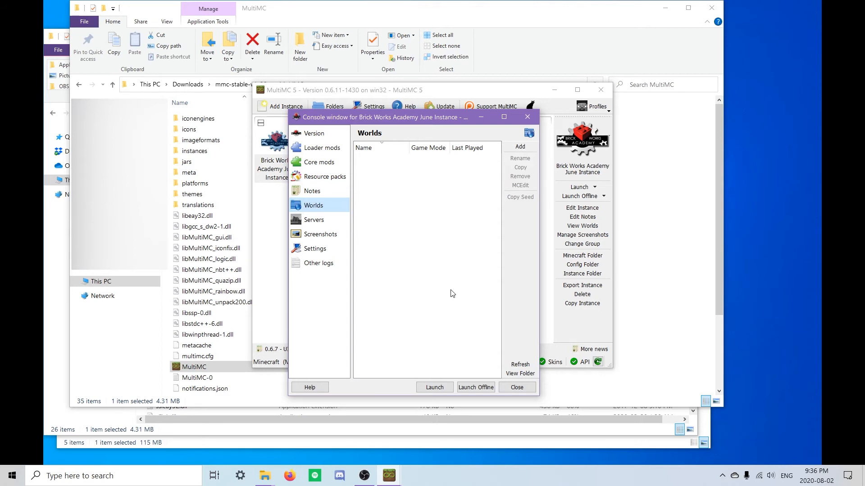
{"action": "left_click", "coordinate": [326, 233]}
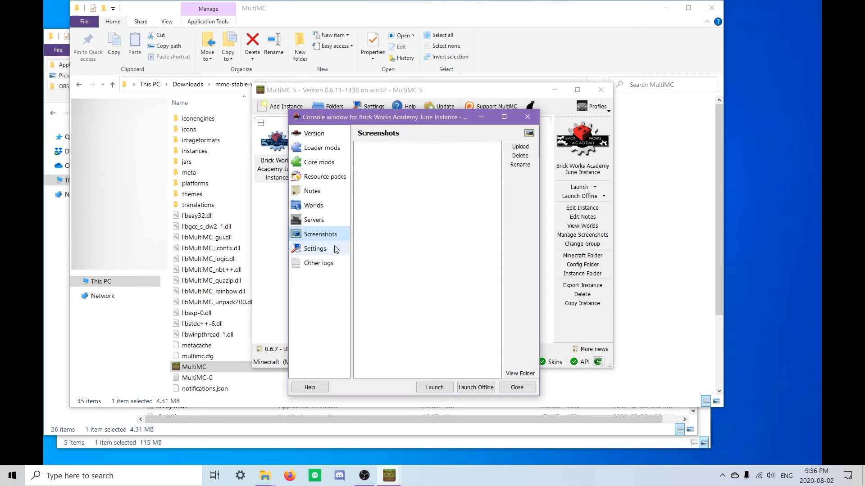
{"action": "left_click", "coordinate": [334, 250]}
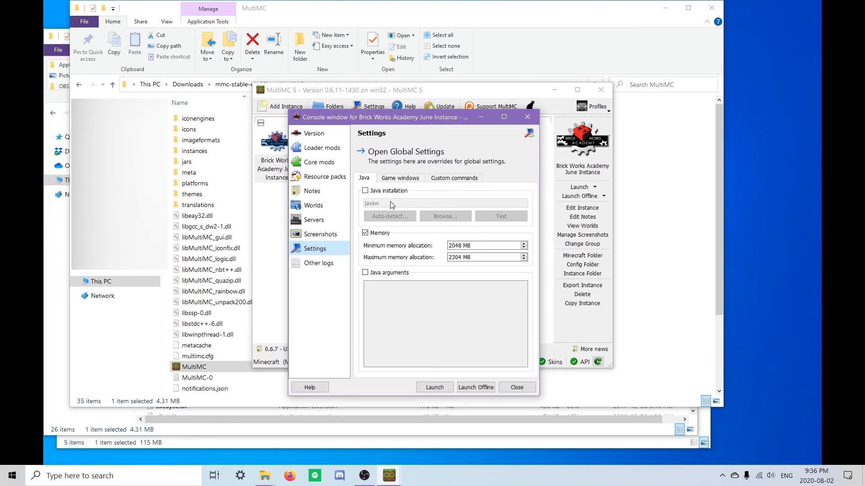
{"action": "left_click", "coordinate": [517, 388]}
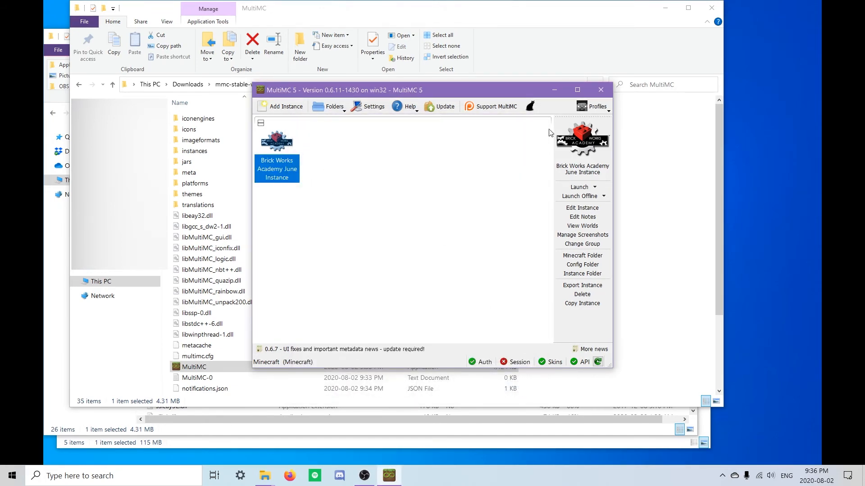
Add a Minecraft account in the account management settings by entering the account email and password
{"action": "left_click", "coordinate": [603, 112]}
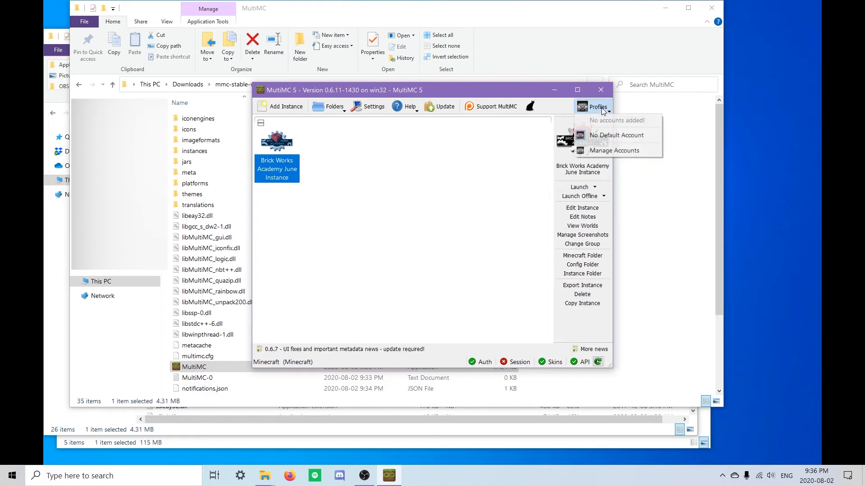
{"action": "left_click", "coordinate": [599, 153]}
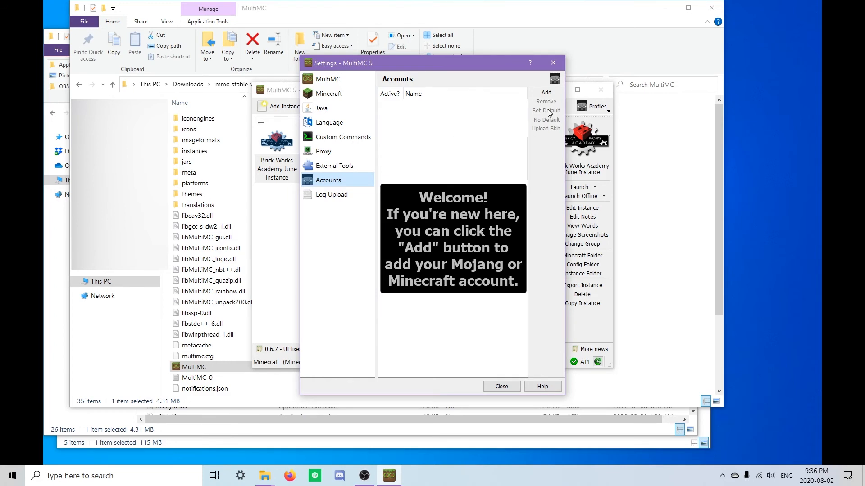
{"action": "left_click", "coordinate": [554, 95]}
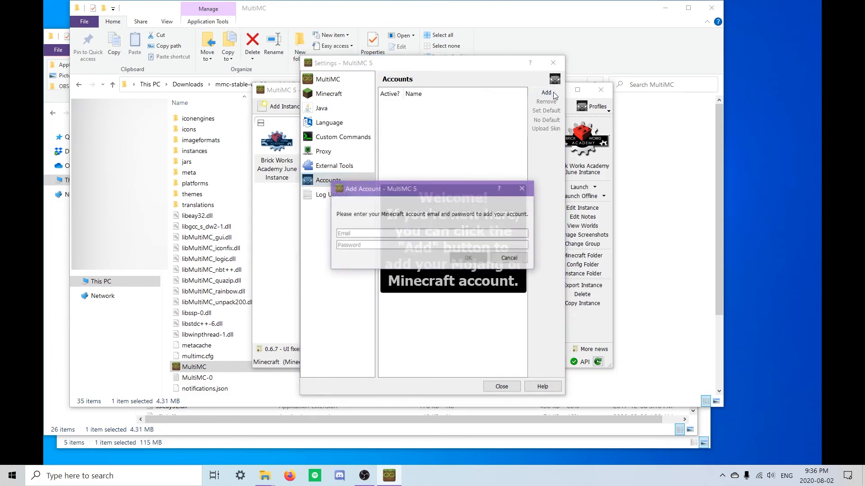
{"action": "left_click", "coordinate": [433, 234]}
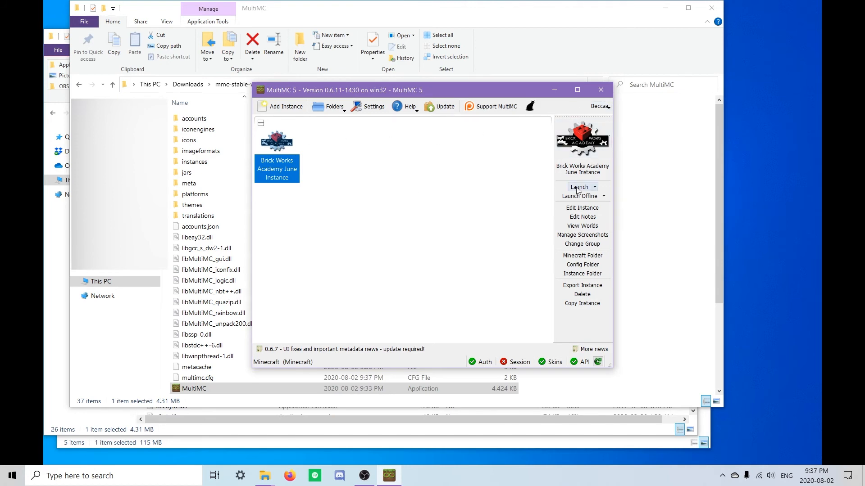
Launch the Brick Works Academy June Instance and open Minecraft's multiplayer server list, allowing Java through the firewall on private networks
{"action": "double_click", "coordinate": [275, 151]}
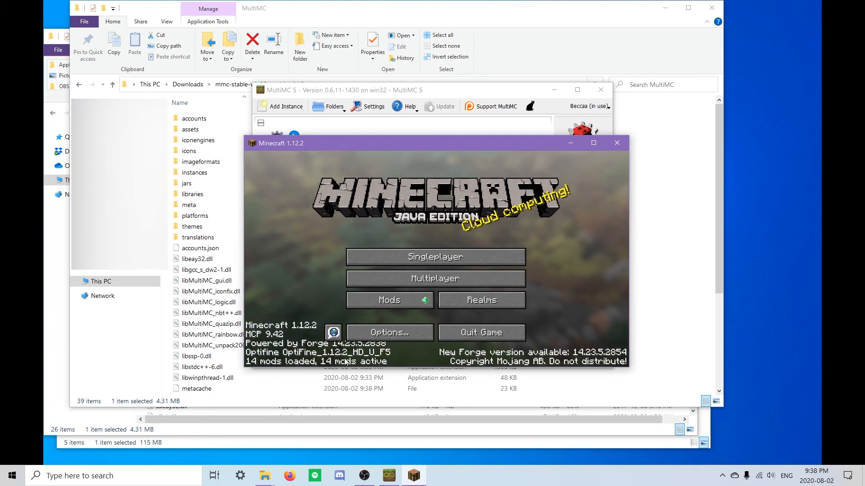
{"action": "left_click", "coordinate": [442, 278]}
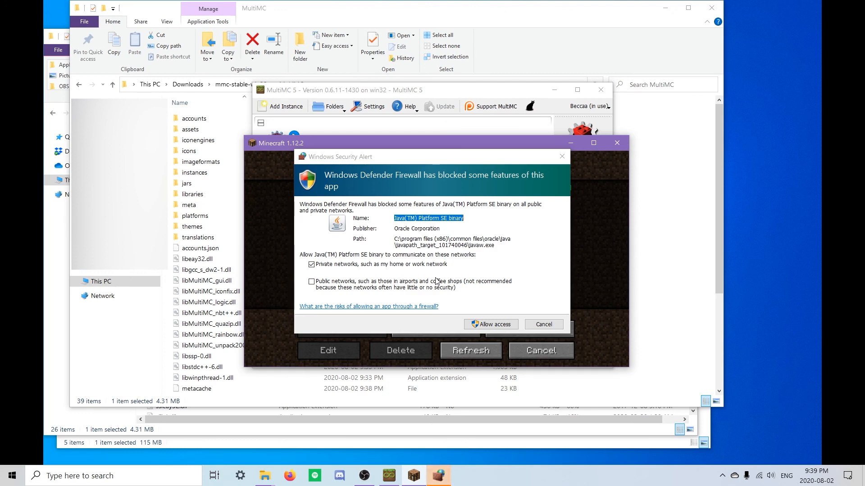
{"action": "left_click", "coordinate": [485, 326]}
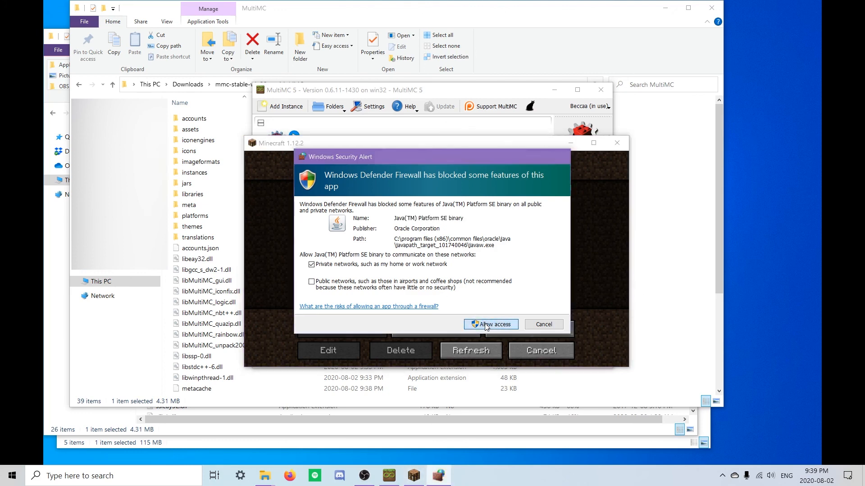
{"action": "left_click", "coordinate": [485, 325]}
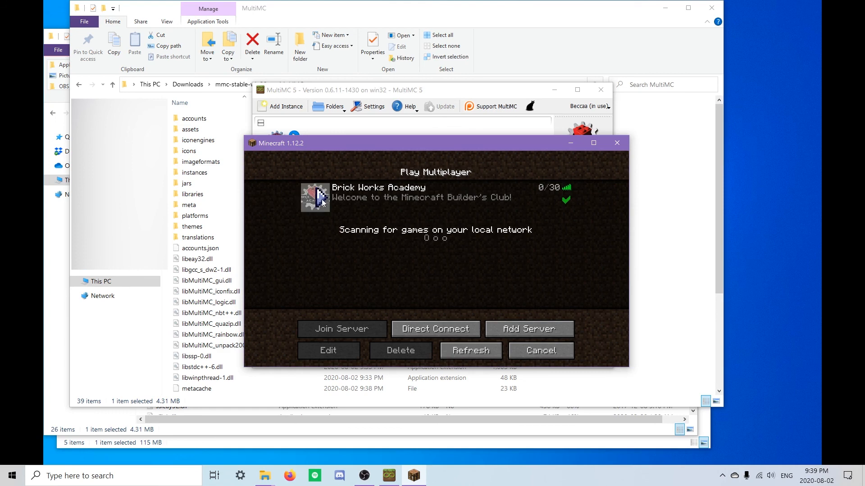
Join the Brick Works Academy server from the multiplayer server list
{"action": "left_click", "coordinate": [434, 201]}
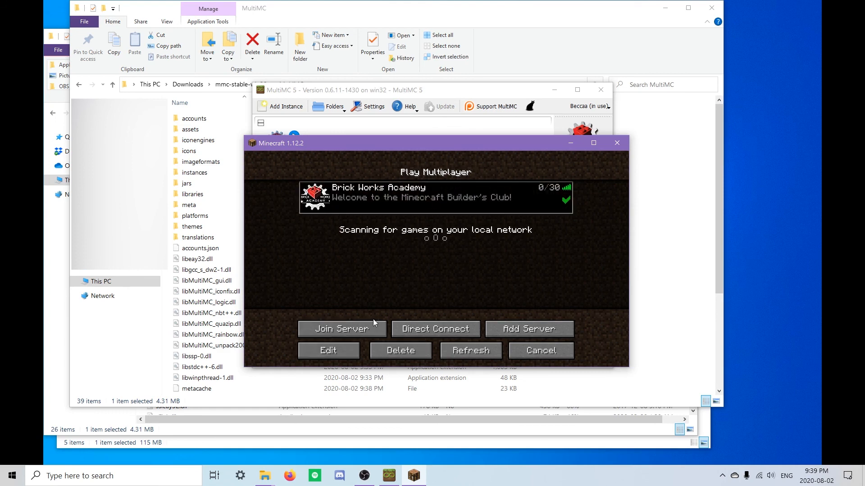
{"action": "double_click", "coordinate": [428, 195]}
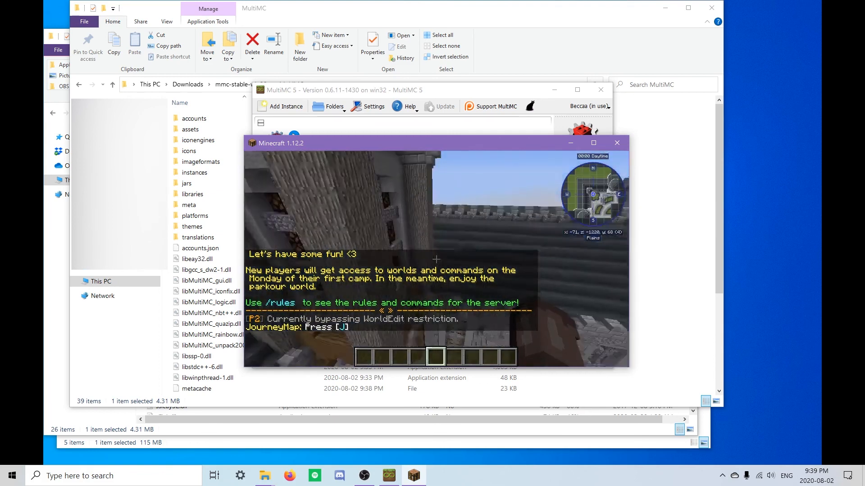
Explore the server's spawn courtyard past the Creative and Lessons buildings and open the creative inventory at Building Blocks
{"action": "key", "text": "w"}
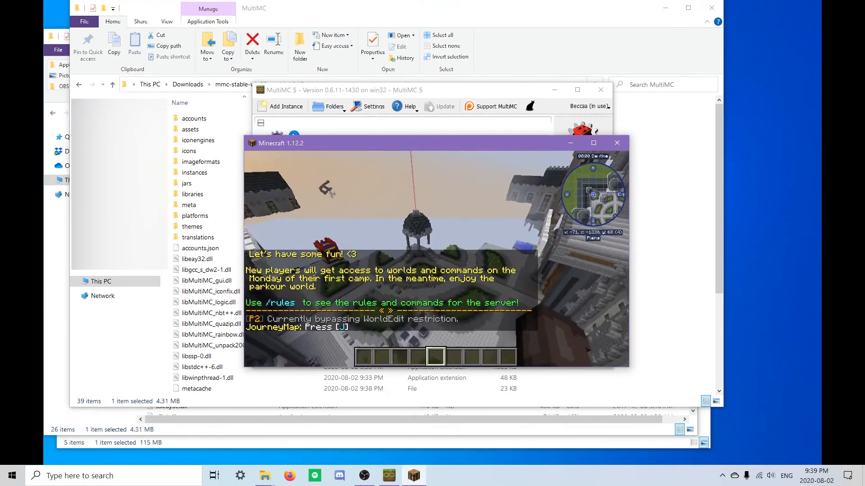
{"action": "key", "text": "w"}
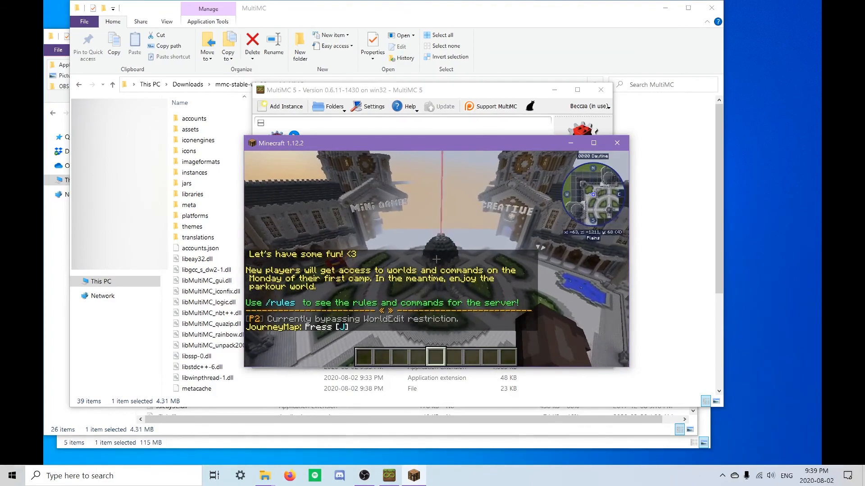
{"action": "key", "text": "w"}
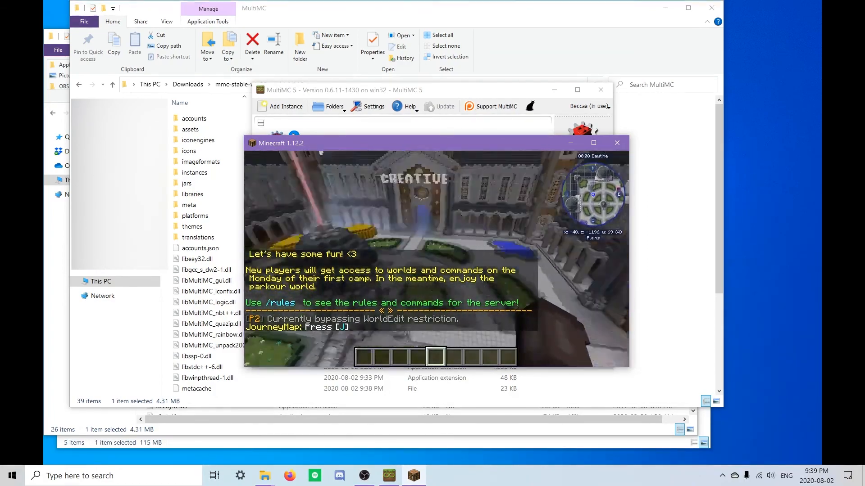
{"action": "key", "text": "w"}
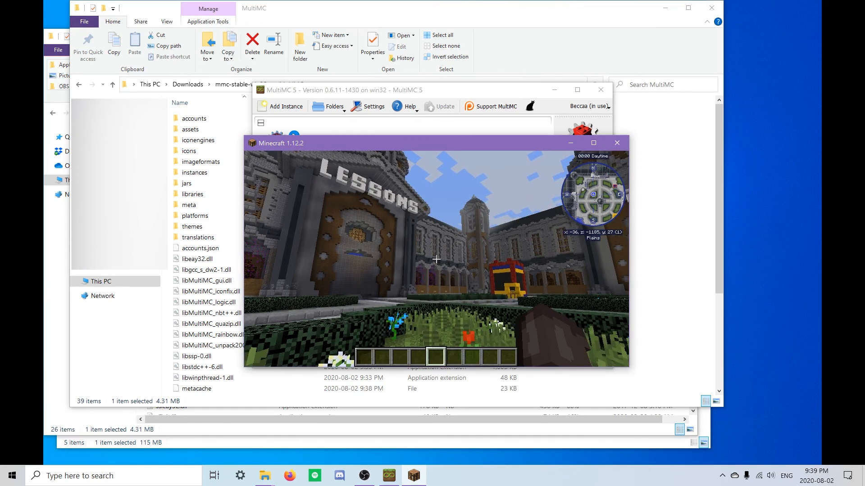
{"action": "key", "text": "e"}
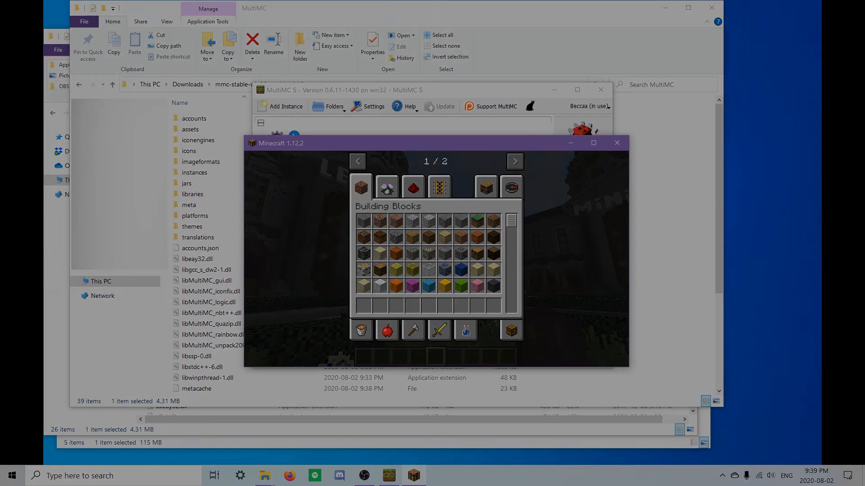